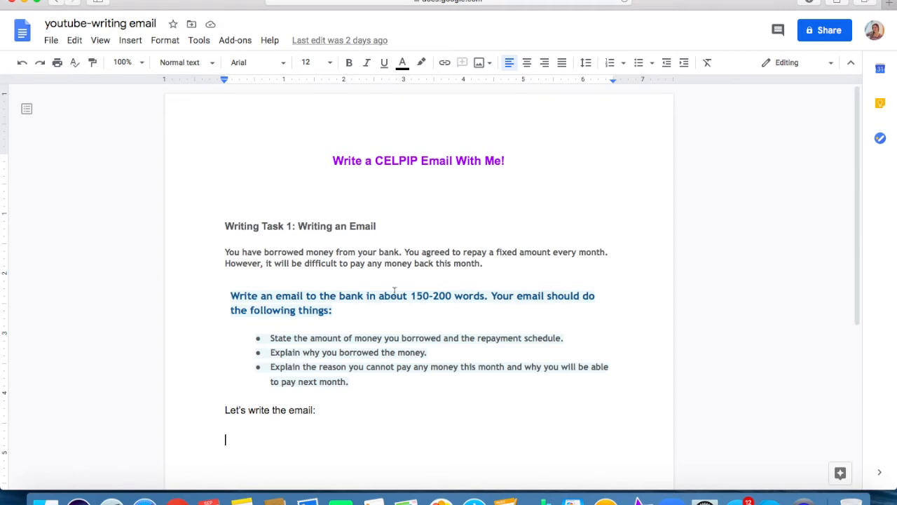
Copy the three bulleted task requirements and paste them below the "Let's write the email:" line.
{"action": "scroll", "coordinate": [381, 290], "scroll_direction": "down", "scroll_amount": 3}
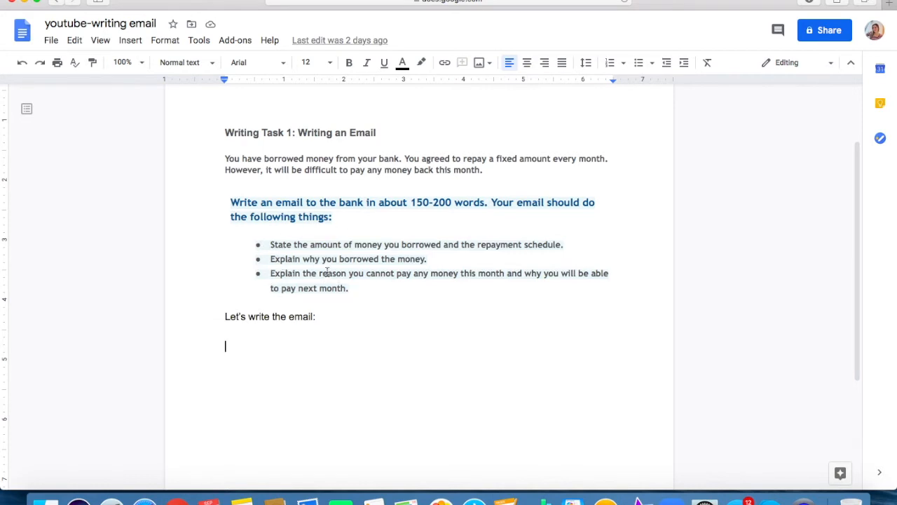
{"action": "scroll", "coordinate": [305, 273], "scroll_direction": "down", "scroll_amount": 1}
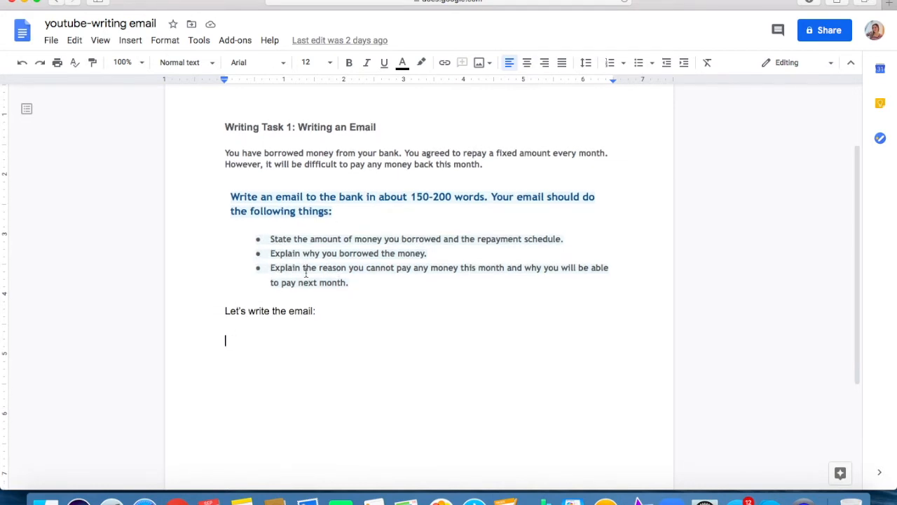
{"action": "scroll", "coordinate": [306, 273], "scroll_direction": "down", "scroll_amount": 1}
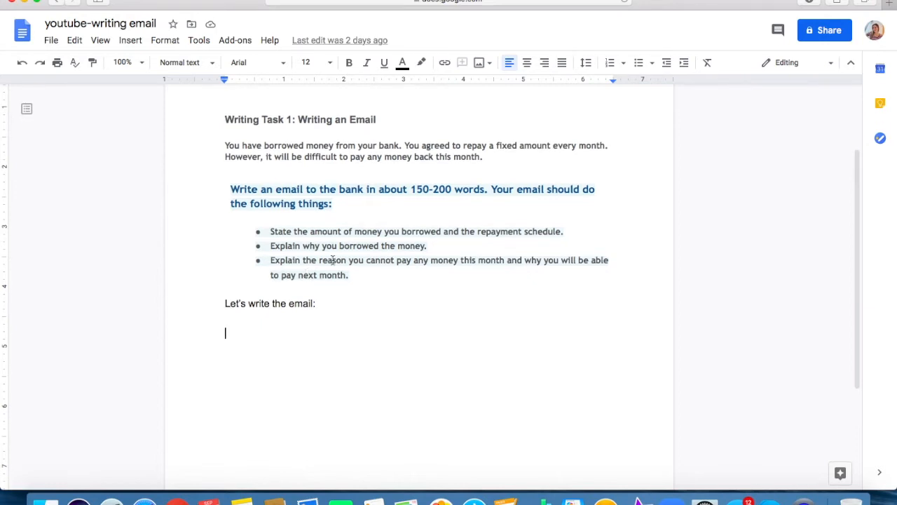
{"action": "triple_click", "coordinate": [351, 278]}
{"action": "left_click_drag", "start_coordinate": [303, 268], "coordinate": [266, 239]}
{"action": "key", "text": "super+c"}
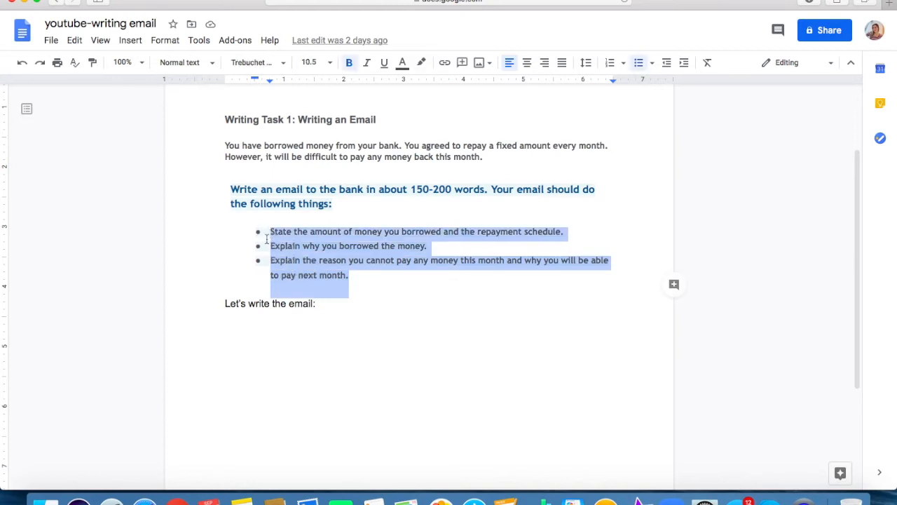
{"action": "left_click", "coordinate": [257, 330]}
{"action": "key", "text": "super+v"}
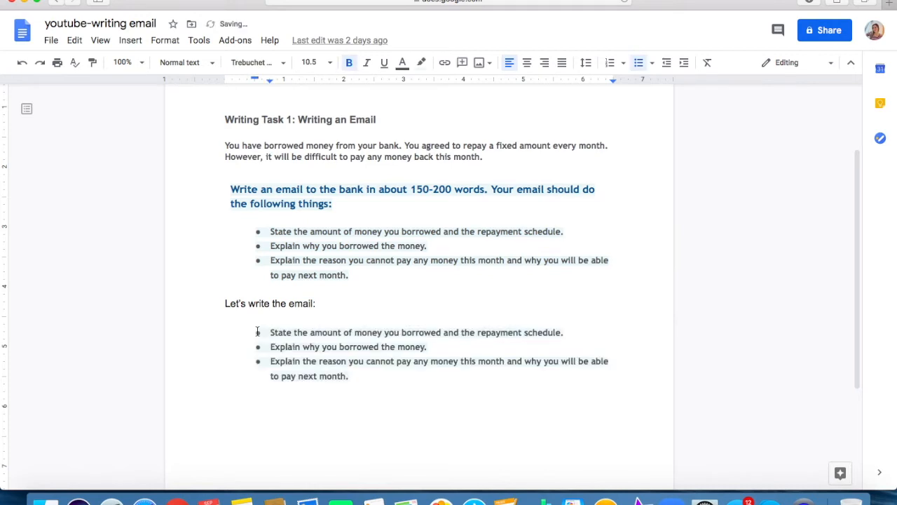
Insert blank unbulleted lines after the first and second copied bullets to make room for notes.
{"action": "left_click", "coordinate": [599, 327]}
{"action": "left_click", "coordinate": [584, 333]}
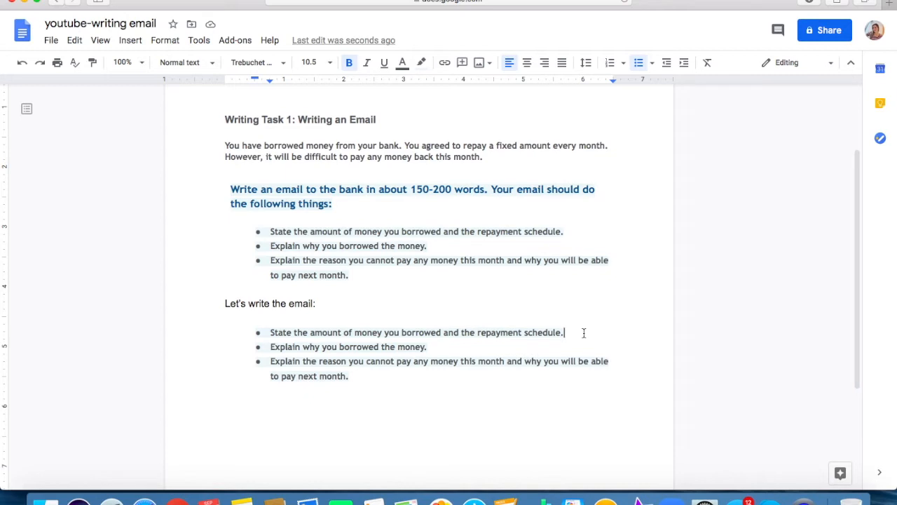
{"action": "key", "text": "Return"}
{"action": "key", "text": "Return"}
{"action": "key", "text": "Return"}
{"action": "key", "text": "Return"}
{"action": "key", "text": "Up"}
{"action": "left_click", "coordinate": [477, 388]}
{"action": "key", "text": "Return"}
{"action": "key", "text": "Return"}
{"action": "key", "text": "Return"}
{"action": "key", "text": "Up"}
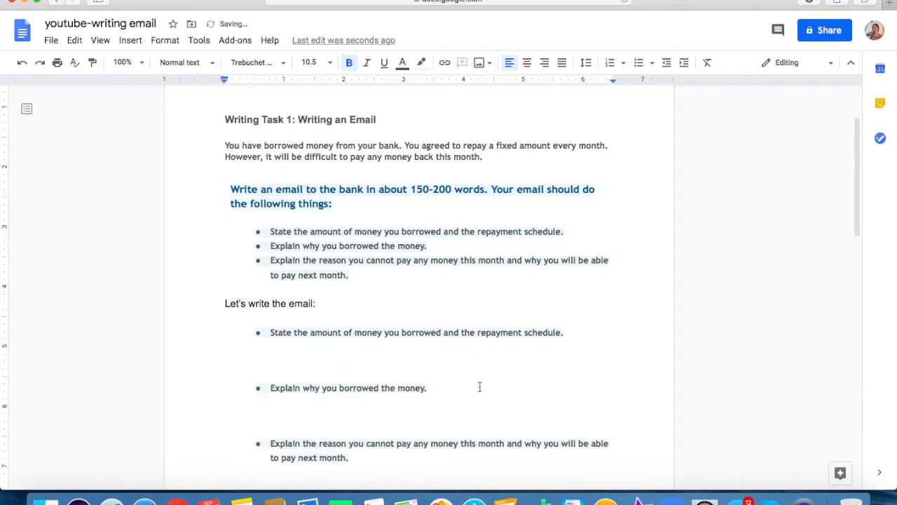
{"action": "left_click", "coordinate": [352, 353]}
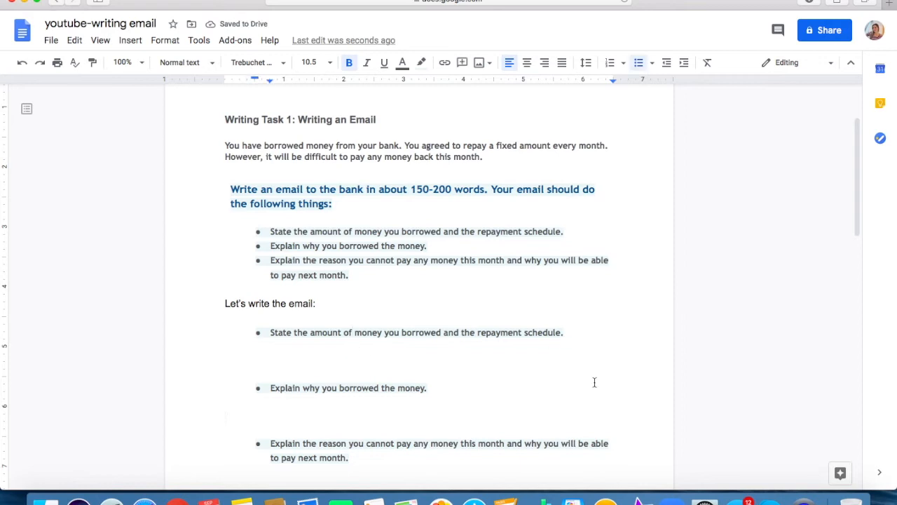
{"action": "key", "text": "Return"}
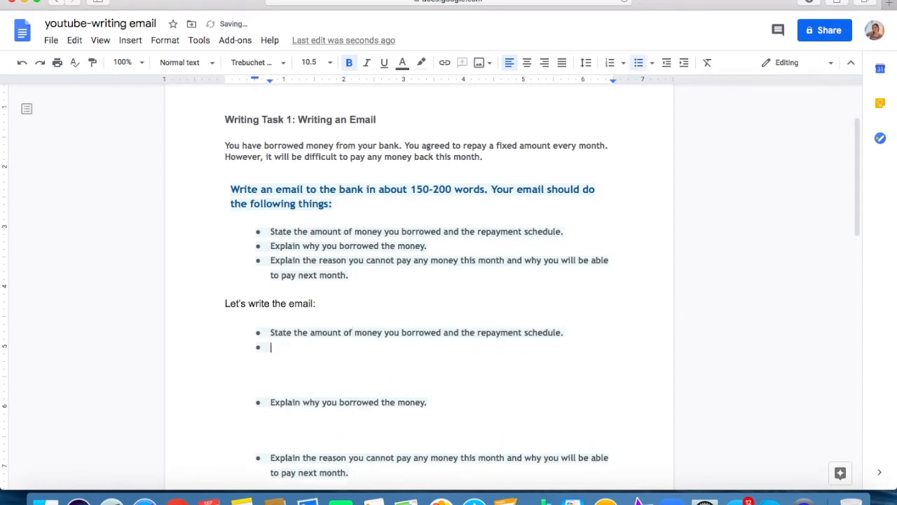
{"action": "key", "text": "Return"}
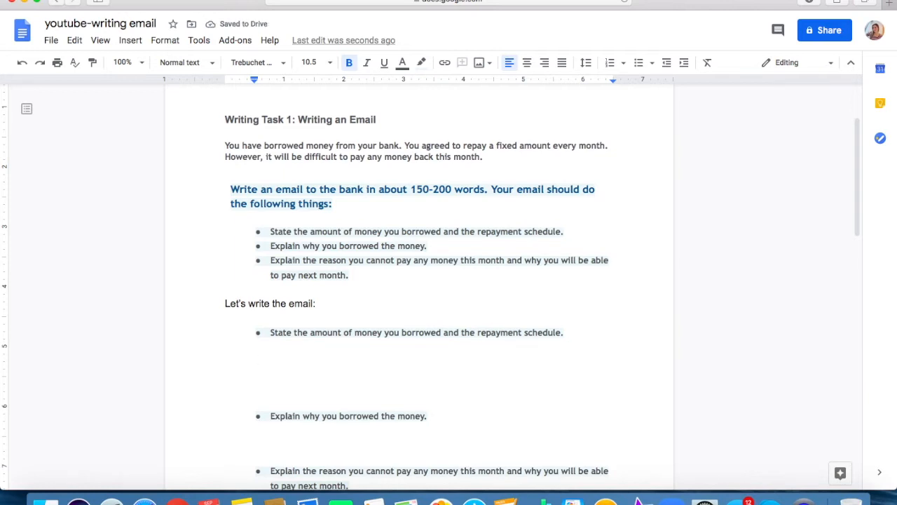
{"action": "left_click", "coordinate": [330, 394]}
{"action": "key", "text": "BackSpace"}
{"action": "key", "text": "BackSpace"}
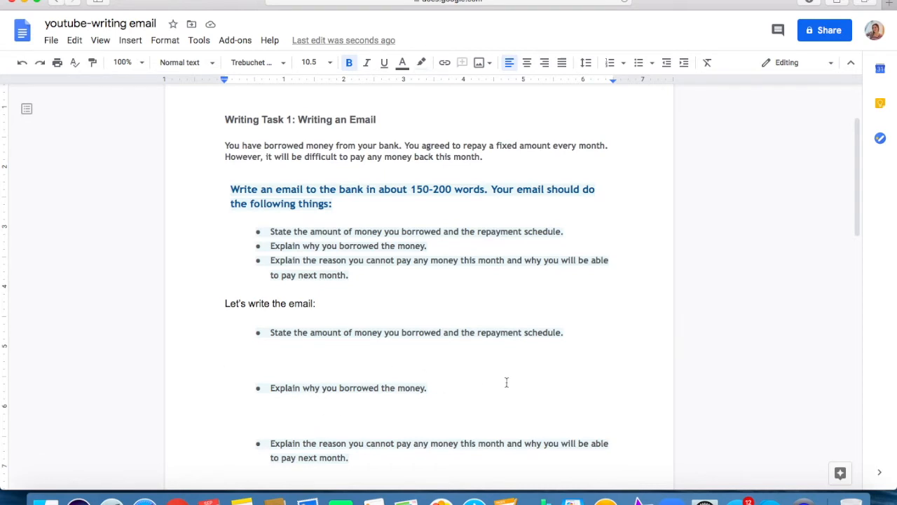
Write the note "-$5000 for school, line of credit" under the copied bullet about the amount borrowed.
{"action": "scroll", "coordinate": [506, 382], "scroll_direction": "down", "scroll_amount": 1}
{"action": "scroll", "coordinate": [506, 382], "scroll_direction": "down", "scroll_amount": 1}
{"action": "type", "text": "-"}
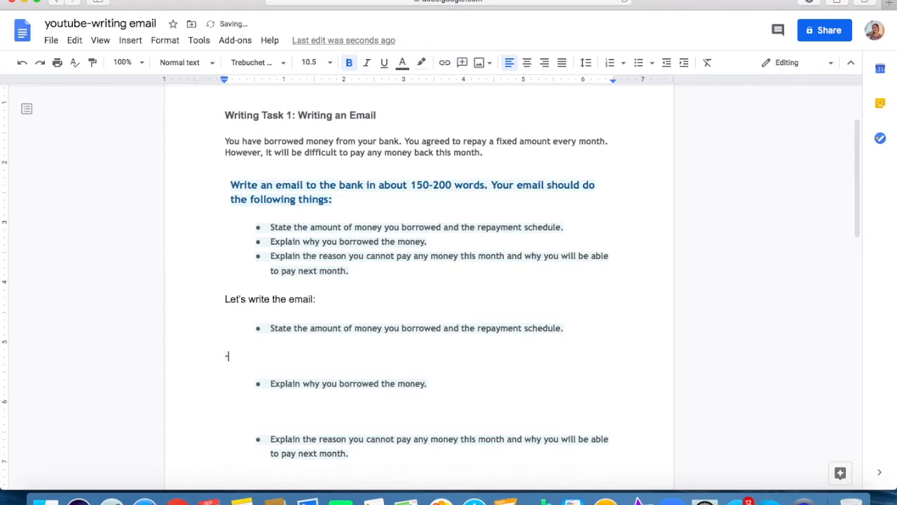
{"action": "type", "text": "$5000"}
{"action": "type", "text": " for "}
{"action": "type", "text": "school"}
{"action": "type", "text": ", I"}
{"action": "type", "text": "ine m"}
{"action": "key", "text": "BackSpace"}
{"action": "type", "text": "of credit"}
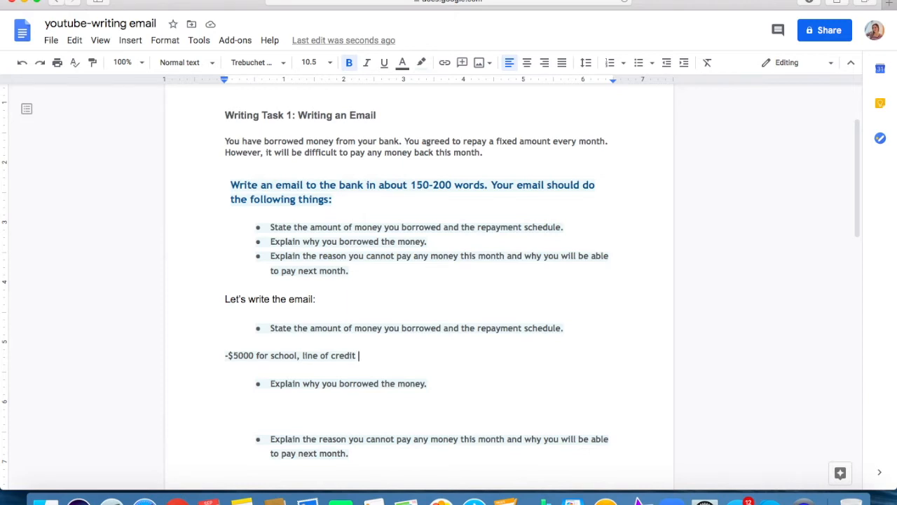
Add ", $500/month" to the end of the note about the borrowed amount.
{"action": "key", "text": "BackSpace"}
{"action": "type", "text": ", $500/month"}
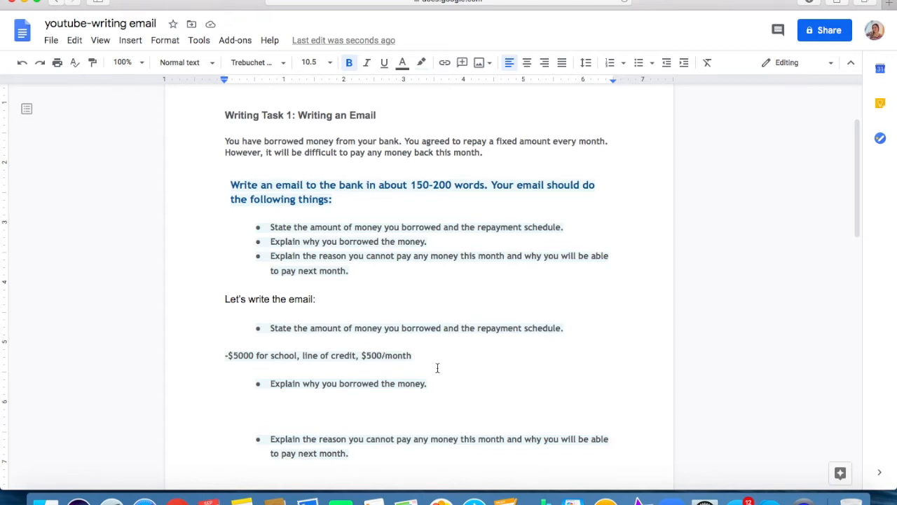
Write the note "-for school, certificate, dental hygiene" under the copied bullet about why the money was borrowed.
{"action": "scroll", "coordinate": [437, 367], "scroll_direction": "down", "scroll_amount": 1}
{"action": "left_click", "coordinate": [318, 397]}
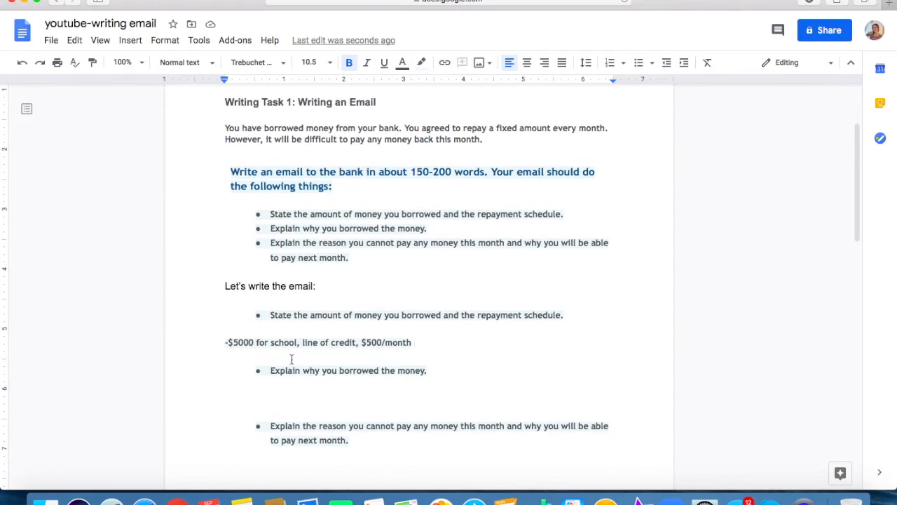
{"action": "type", "text": "-for"}
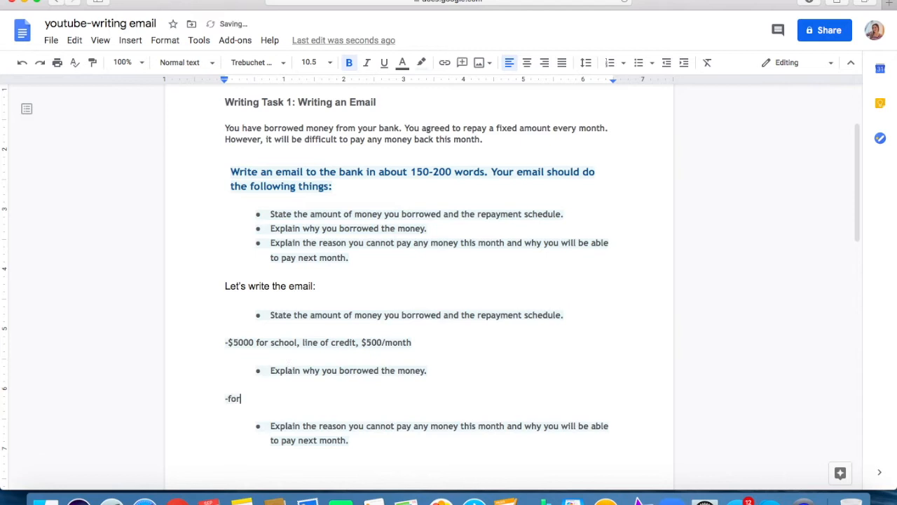
{"action": "type", "text": " schooll, certificate"}
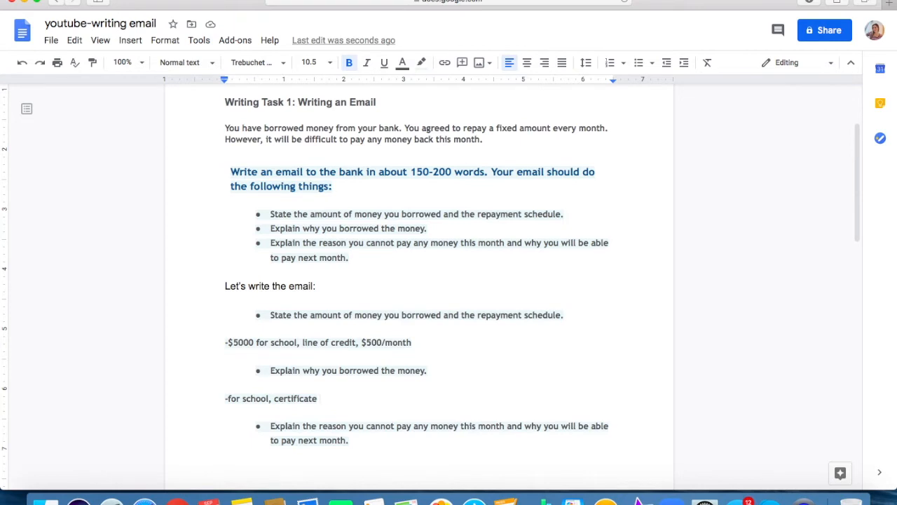
{"action": "key", "text": "BackSpace"}
{"action": "type", "text": ", dent"}
{"action": "type", "text": "al hygein"}
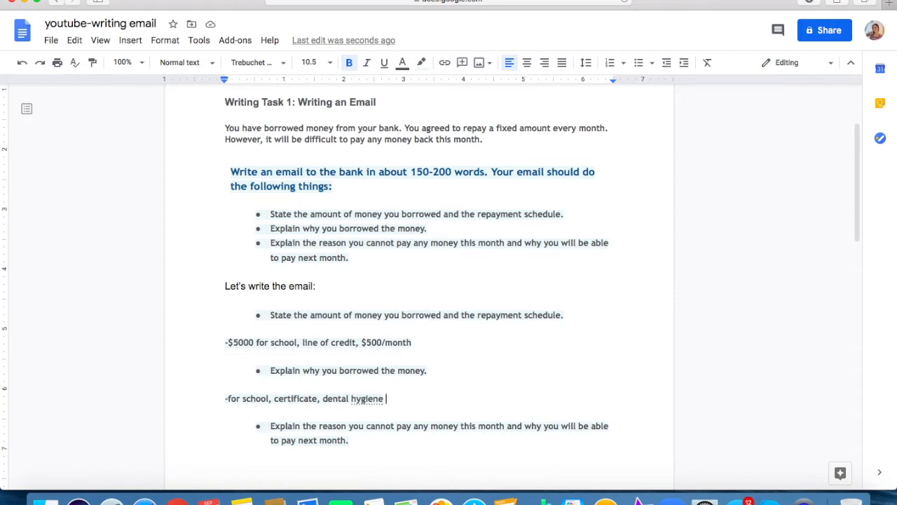
Replace "hygiene" with "receptionist program" in the note about why the money was borrowed.
{"action": "key", "text": "BackSpace"}
{"action": "key", "text": "BackSpace"}
{"action": "key", "text": "BackSpace"}
{"action": "key", "text": "BackSpace"}
{"action": "key", "text": "BackSpace"}
{"action": "key", "text": "BackSpace"}
{"action": "key", "text": "BackSpace"}
{"action": "key", "text": "BackSpace"}
{"action": "type", "text": "receptionist "}
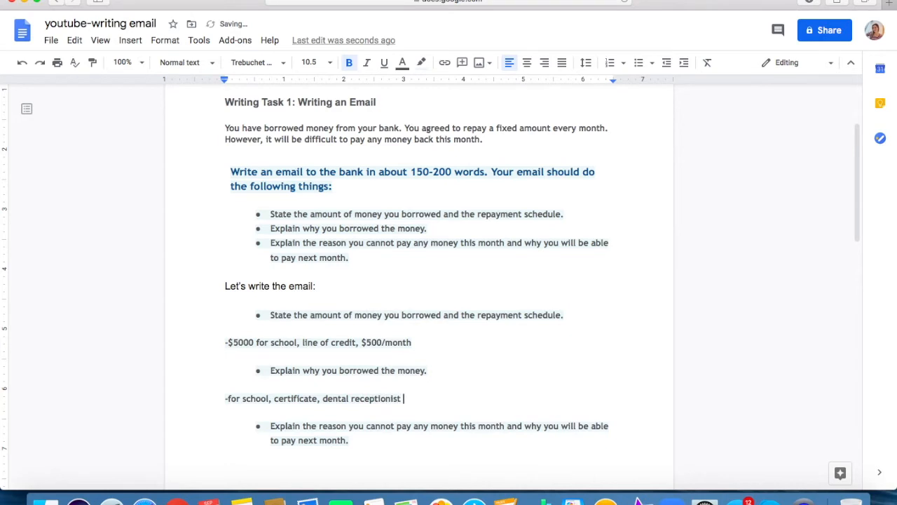
{"action": "type", "text": "program"}
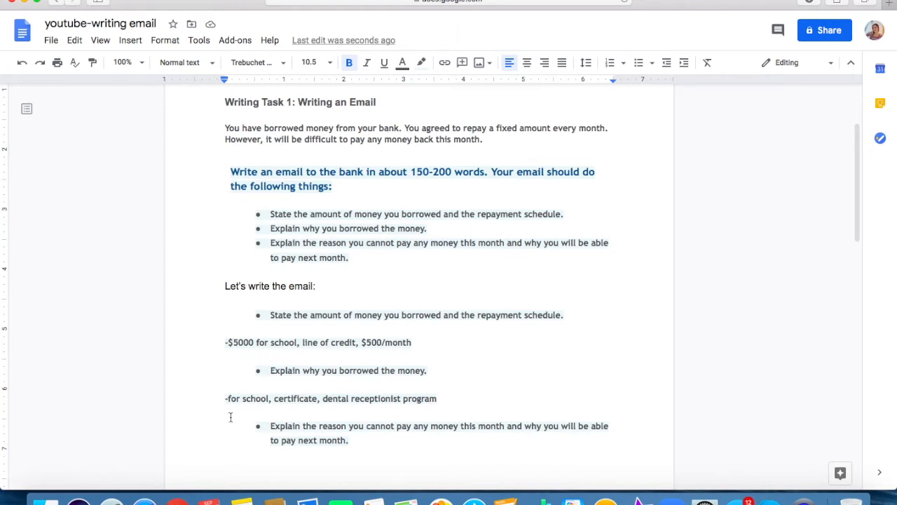
{"action": "left_click", "coordinate": [255, 464]}
{"action": "type", "text": "-working"}
{"action": "key", "text": "BackSpace"}
{"action": "key", "text": "BackSpace"}
{"action": "key", "text": "BackSpace"}
{"action": "key", "text": "BackSpace"}
{"action": "key", "text": "BackSpace"}
{"action": "key", "text": "BackSpace"}
{"action": "key", "text": "BackSpace"}
{"action": "key", "text": "BackSpace"}
{"action": "key", "text": "BackSpace"}
{"action": "key", "text": "Return"}
{"action": "key", "text": "BackSpace"}
{"action": "key", "text": "BackSpace"}
{"action": "key", "text": "BackSpace"}
{"action": "key", "text": "Return"}
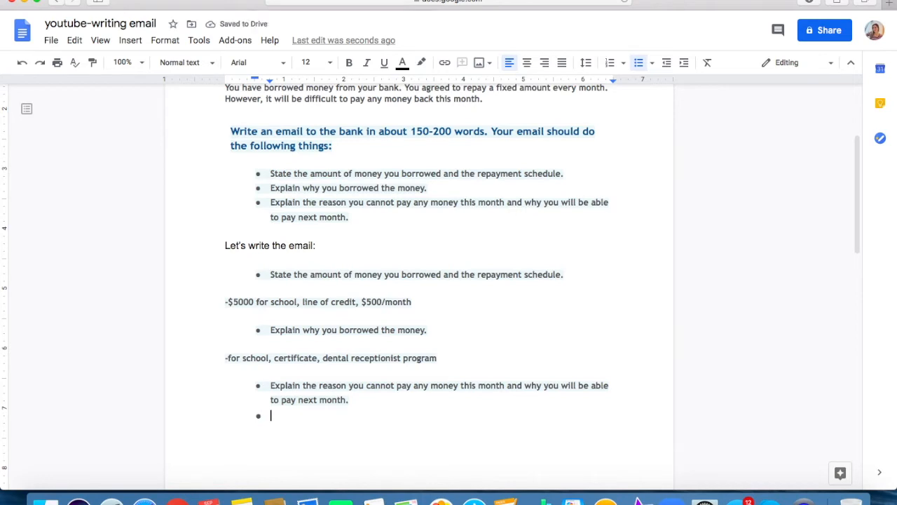
{"action": "key", "text": "BackSpace"}
{"action": "key", "text": "BackSpace"}
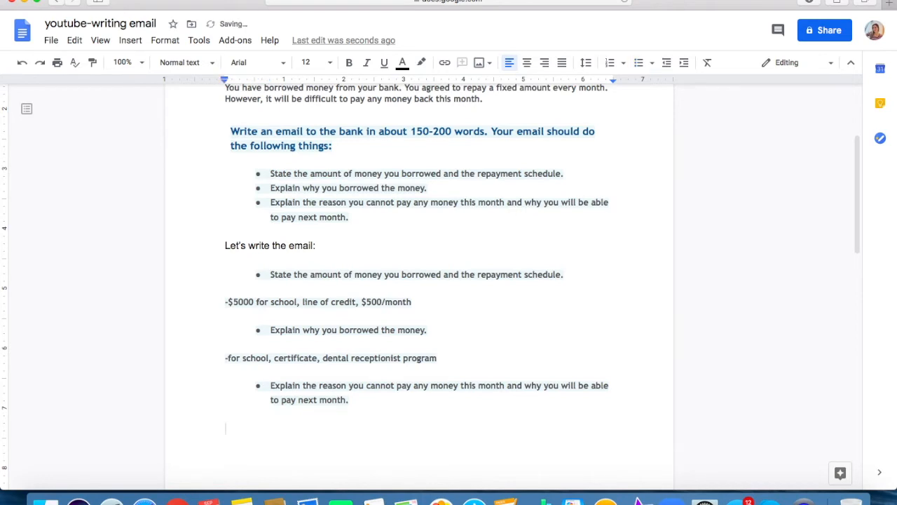
{"action": "type", "text": "-wo"}
{"action": "key", "text": "BackSpace"}
{"action": "key", "text": "BackSpace"}
{"action": "key", "text": "BackSpace"}
{"action": "key", "text": "BackSpace"}
{"action": "type", "text": "-"}
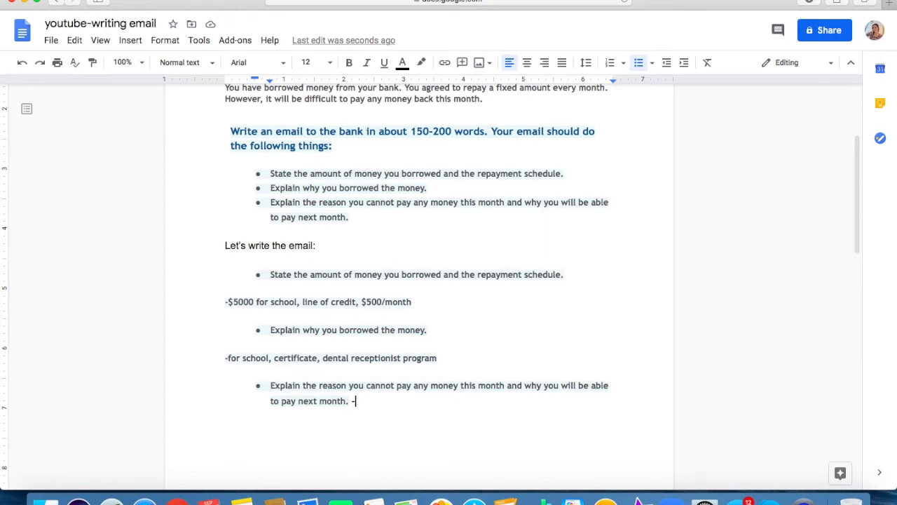
{"action": "type", "text": "I was"}
{"action": "key", "text": "BackSpace"}
{"action": "key", "text": "BackSpace"}
{"action": "key", "text": "BackSpace"}
{"action": "key", "text": "BackSpace"}
{"action": "key", "text": "BackSpace"}
{"action": "key", "text": "BackSpace"}
{"action": "key", "text": "BackSpace"}
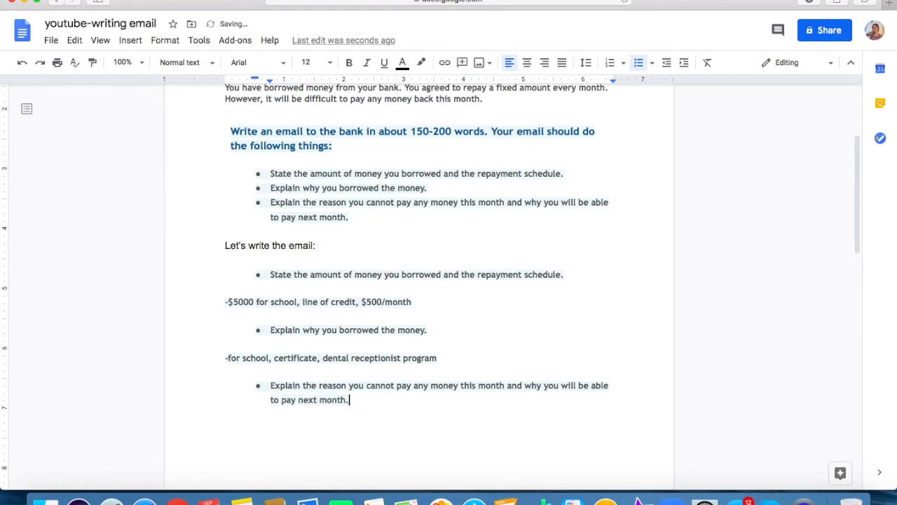
{"action": "type", "text": "-wil"}
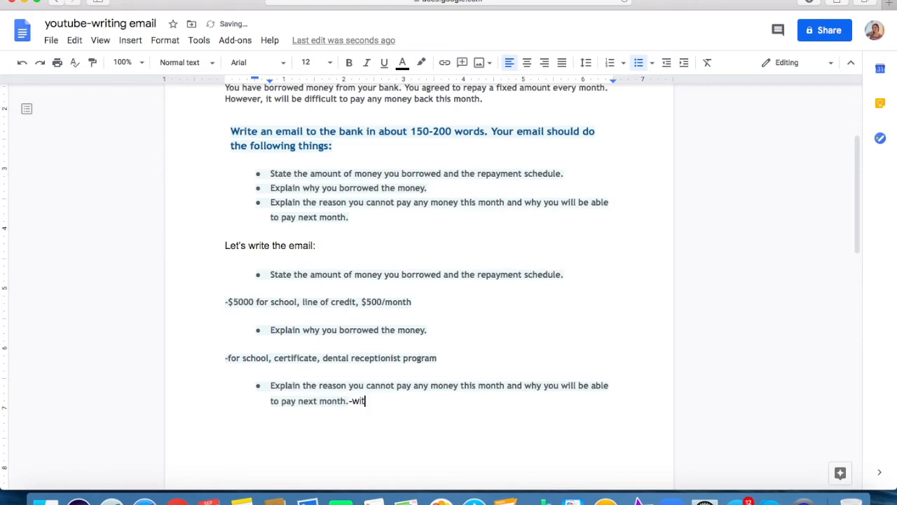
{"action": "key", "text": "BackSpace"}
{"action": "key", "text": "BackSpace"}
{"action": "key", "text": "BackSpace"}
{"action": "key", "text": "BackSpace"}
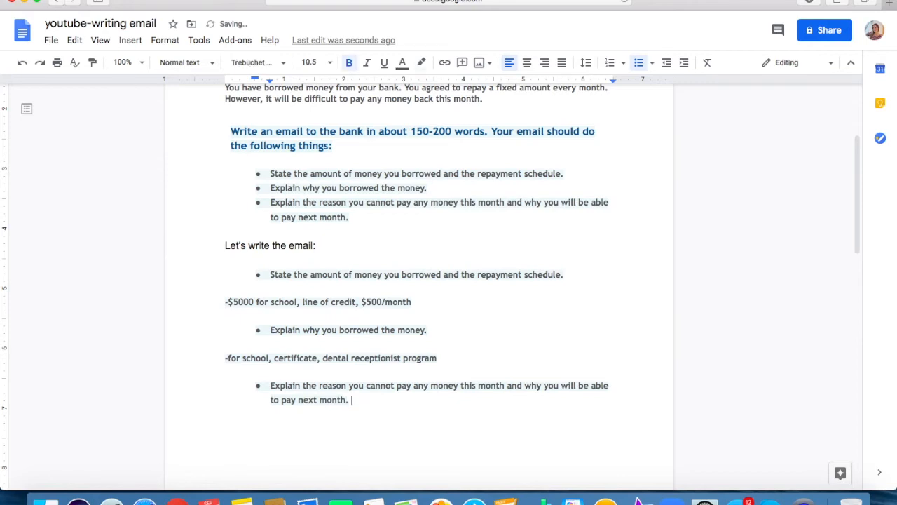
Add the note "-working at a restaurant, shut down due to covid" directly after the text of the third copied bullet.
{"action": "type", "text": "-working at a rest"}
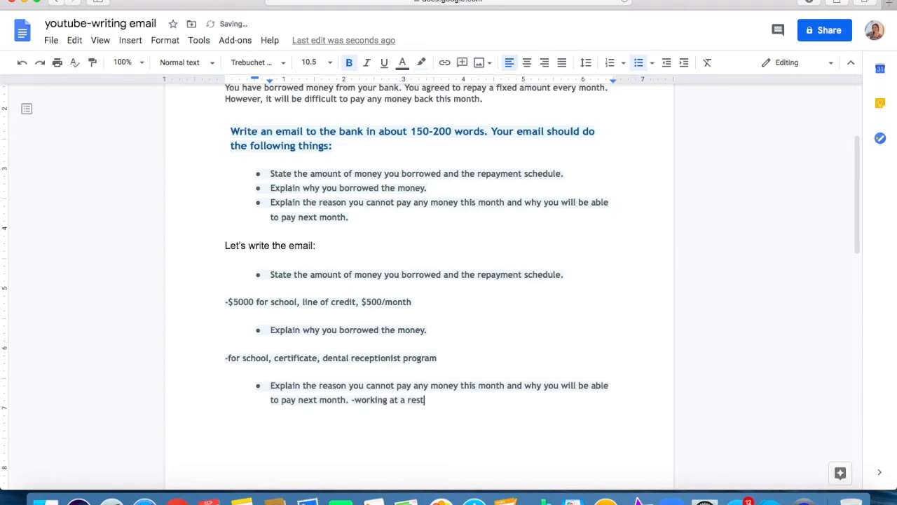
{"action": "type", "text": "aurant, shut dow"}
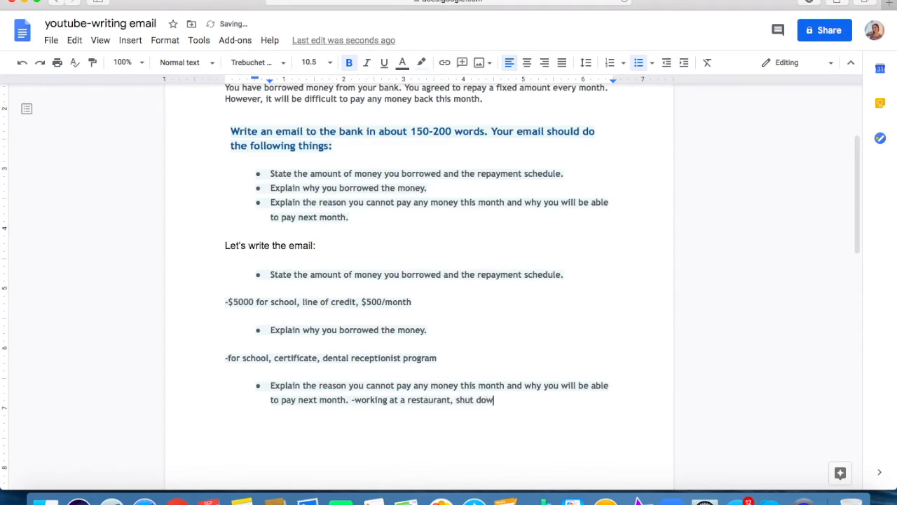
{"action": "type", "text": "n t=due"}
{"action": "key", "text": "BackSpace"}
{"action": "key", "text": "BackSpace"}
{"action": "key", "text": "BackSpace"}
{"action": "key", "text": "BackSpace"}
{"action": "key", "text": "BackSpace"}
{"action": "key", "text": "BackSpace"}
{"action": "type", "text": "due to covid"}
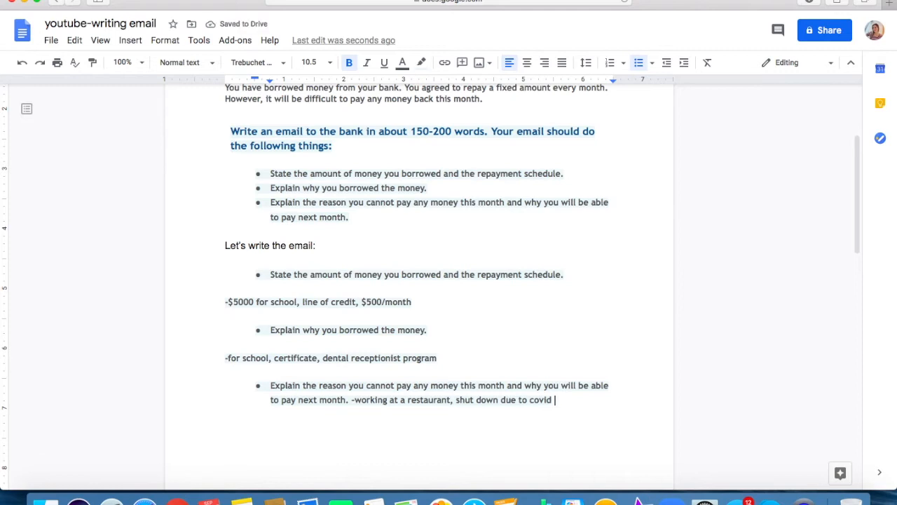
Extend the restaurant note with ", reopening in phase 3".
{"action": "key", "text": "BackSpace"}
{"action": "type", "text": ", reopening"}
{"action": "type", "text": "in phase 3"}
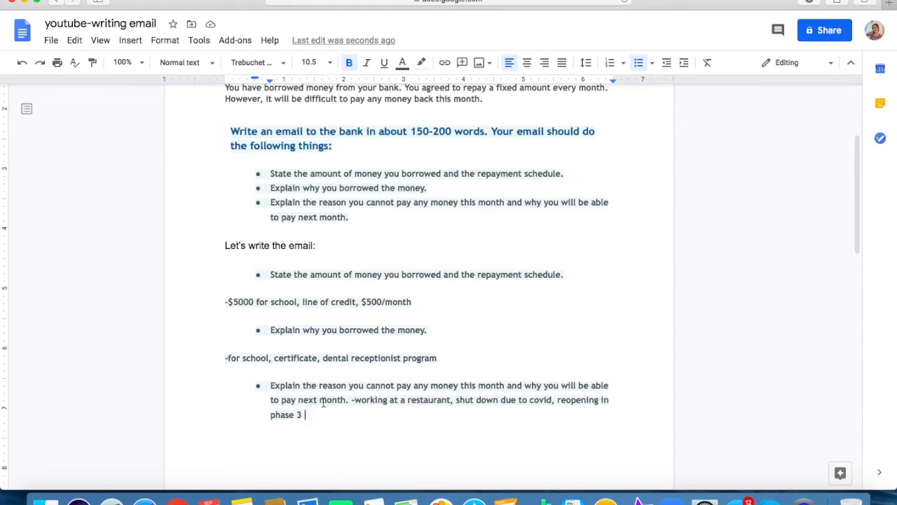
Start a new unbulleted line below the notes and check the task instructions again.
{"action": "key", "text": "Return"}
{"action": "key", "text": "BackSpace"}
{"action": "key", "text": "BackSpace"}
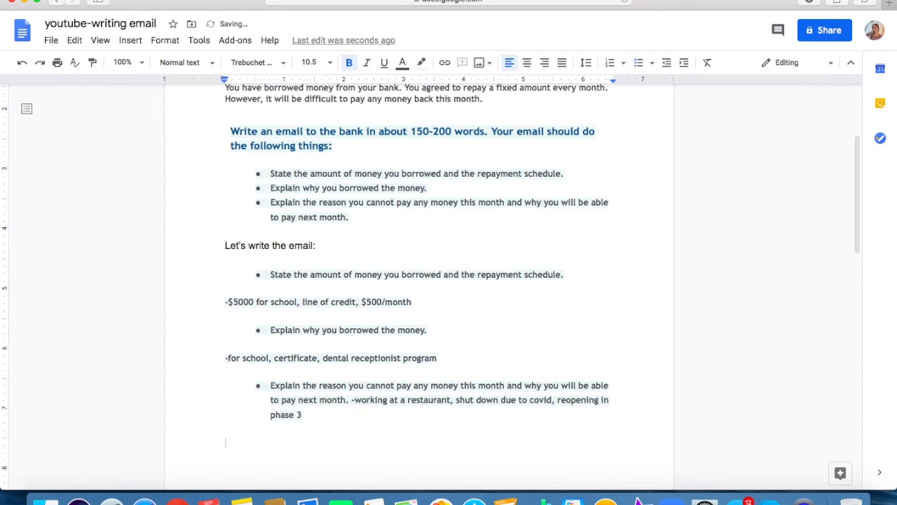
{"action": "scroll", "coordinate": [316, 376], "scroll_direction": "up", "scroll_amount": 3}
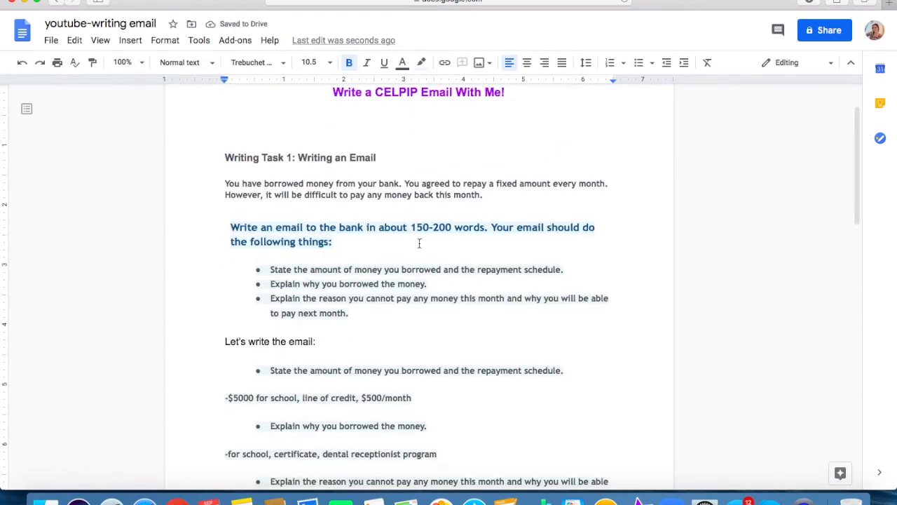
{"action": "scroll", "coordinate": [348, 310], "scroll_direction": "down", "scroll_amount": 5}
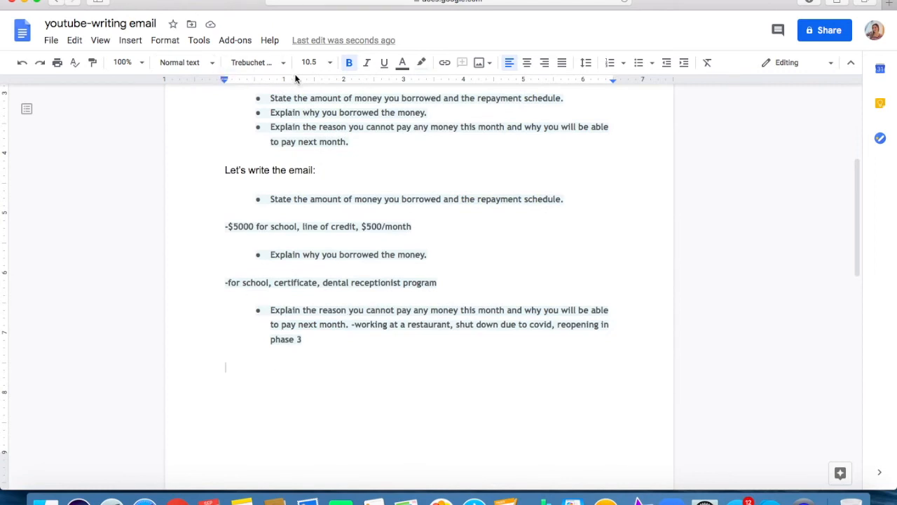
Format the empty line below the notes as non-bold, unhighlighted, 12 pt black text.
{"action": "left_click", "coordinate": [349, 64]}
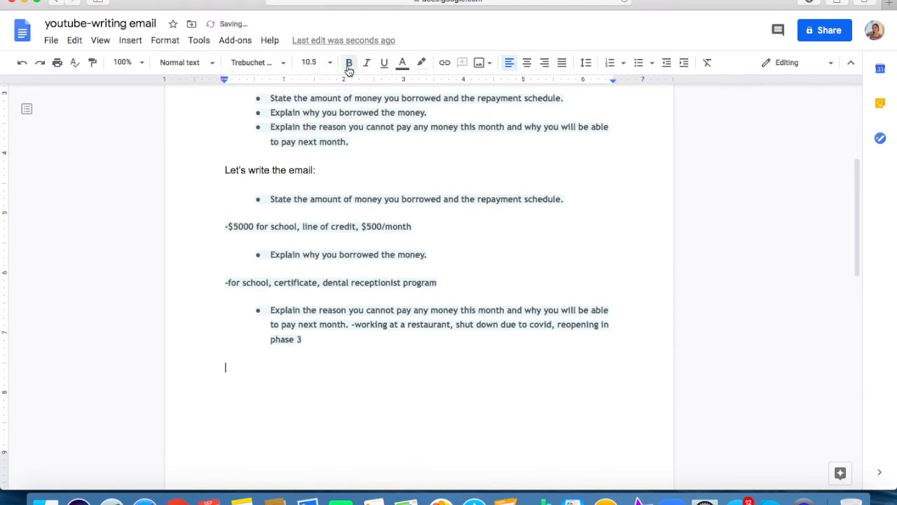
{"action": "left_click", "coordinate": [421, 65]}
{"action": "left_click", "coordinate": [439, 87]}
{"action": "left_click", "coordinate": [324, 63]}
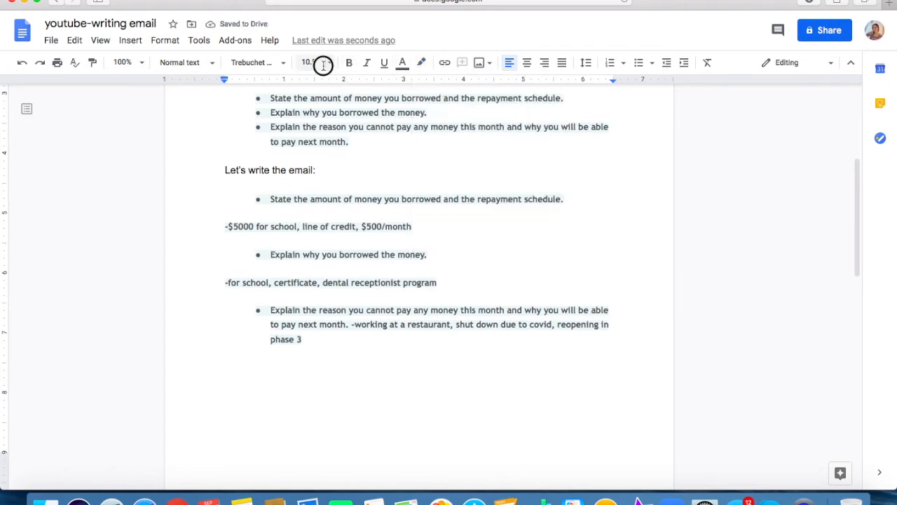
{"action": "left_click", "coordinate": [320, 165]}
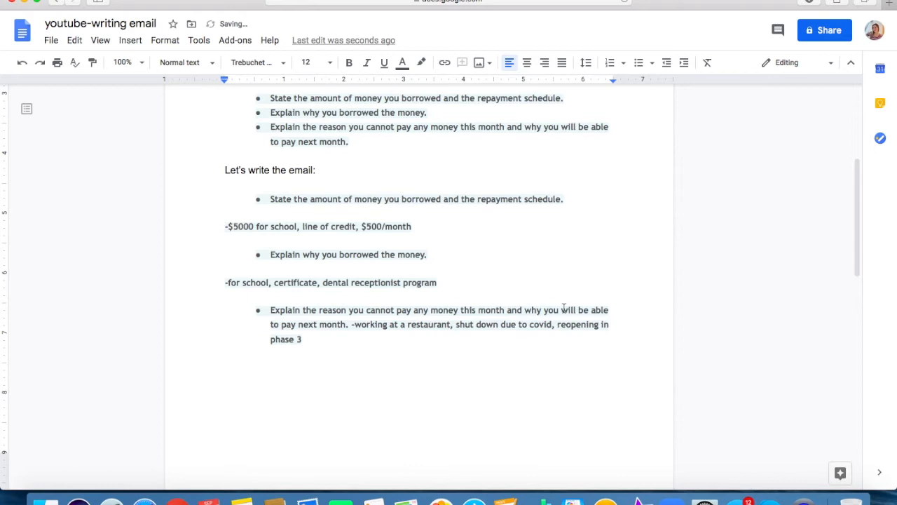
{"action": "left_click", "coordinate": [405, 67]}
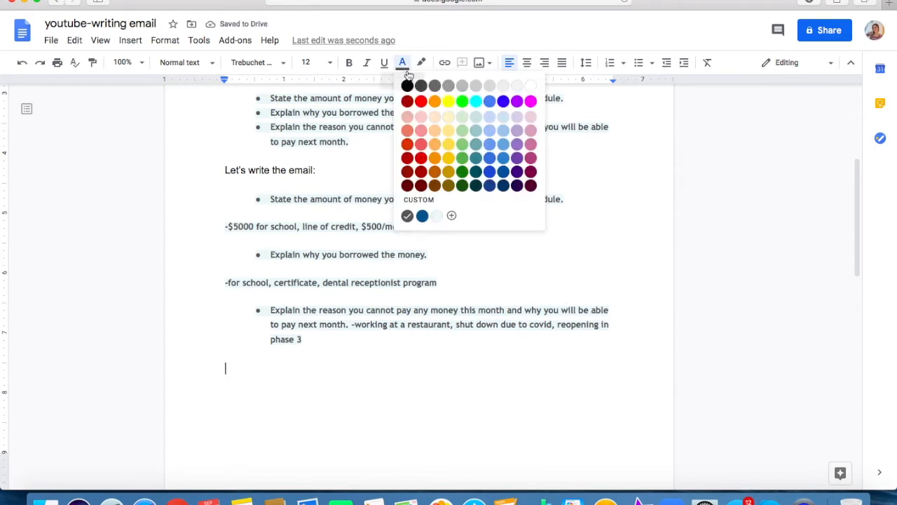
{"action": "left_click", "coordinate": [407, 85]}
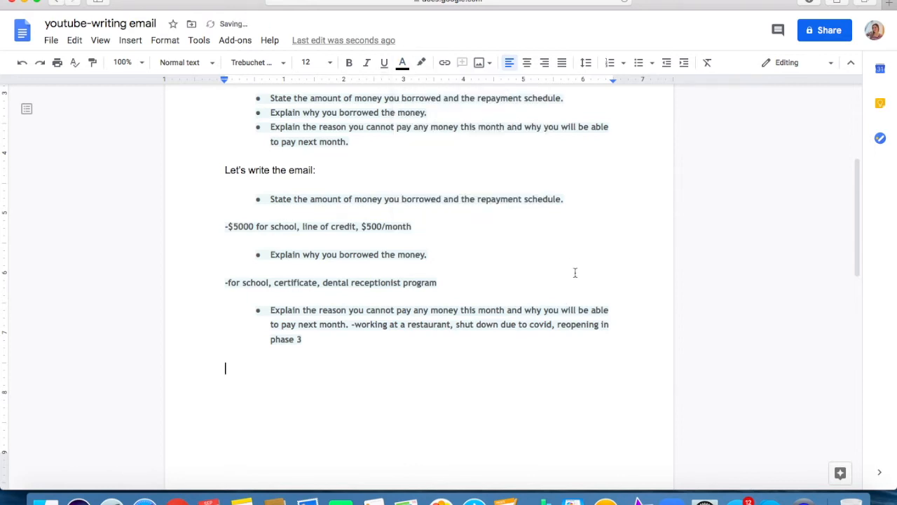
Write the email greeting "Dear Mrs." with the recipient's surname and a comma, followed by a new paragraph.
{"action": "scroll", "coordinate": [481, 302], "scroll_direction": "up", "scroll_amount": 4}
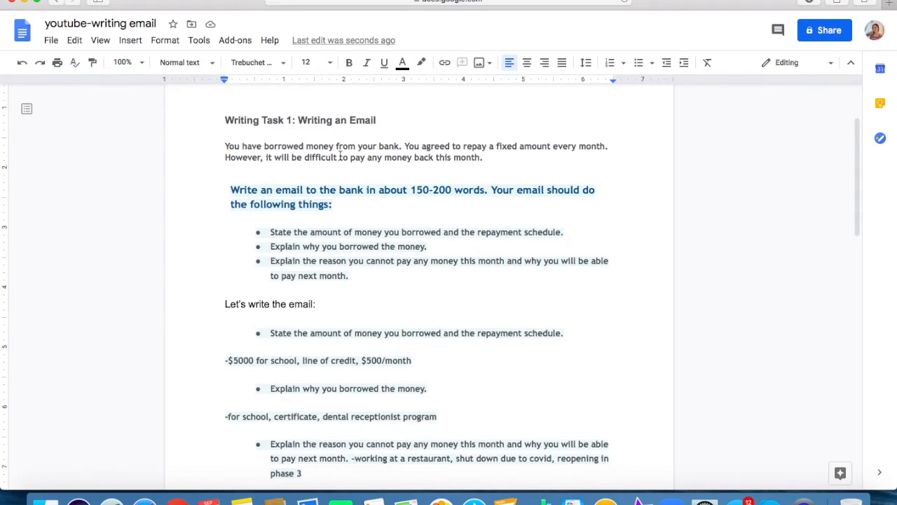
{"action": "scroll", "coordinate": [340, 156], "scroll_direction": "down", "scroll_amount": 4}
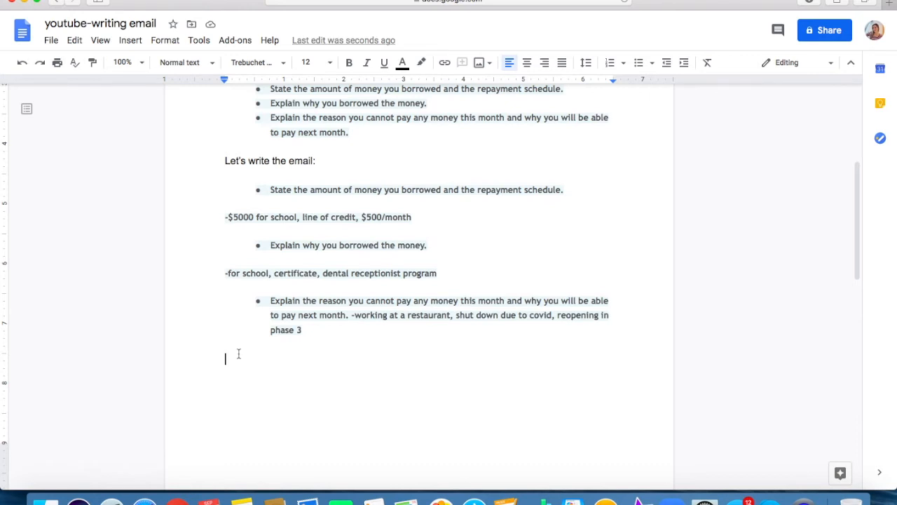
{"action": "type", "text": "Dear"}
{"action": "type", "text": "Mrs."}
{"action": "type", "text": "Perreira,"}
{"action": "key", "text": "Return"}
{"action": "key", "text": "Return"}
{"action": "key", "text": "BackSpace"}
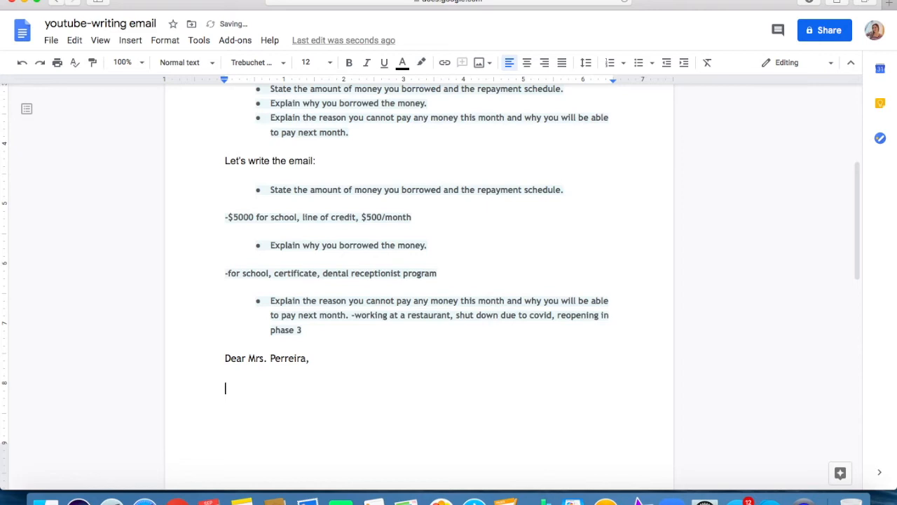
Recheck the task instructions and open the email with "I am writing to you regarding my line of credit payment.".
{"action": "scroll", "coordinate": [245, 318], "scroll_direction": "up", "scroll_amount": 1}
{"action": "scroll", "coordinate": [245, 317], "scroll_direction": "up", "scroll_amount": 3}
{"action": "scroll", "coordinate": [312, 163], "scroll_direction": "up", "scroll_amount": 3}
{"action": "scroll", "coordinate": [294, 164], "scroll_direction": "down", "scroll_amount": 1}
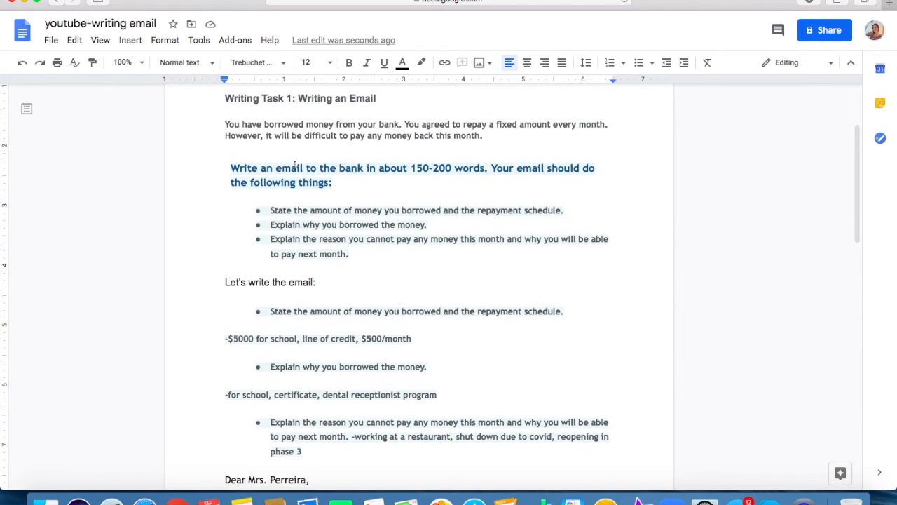
{"action": "scroll", "coordinate": [295, 164], "scroll_direction": "down", "scroll_amount": 1}
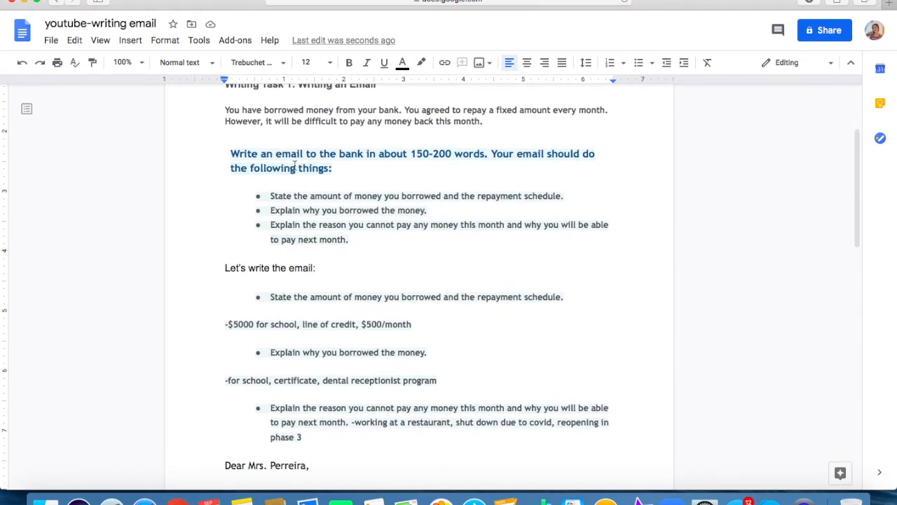
{"action": "scroll", "coordinate": [294, 164], "scroll_direction": "down", "scroll_amount": 7}
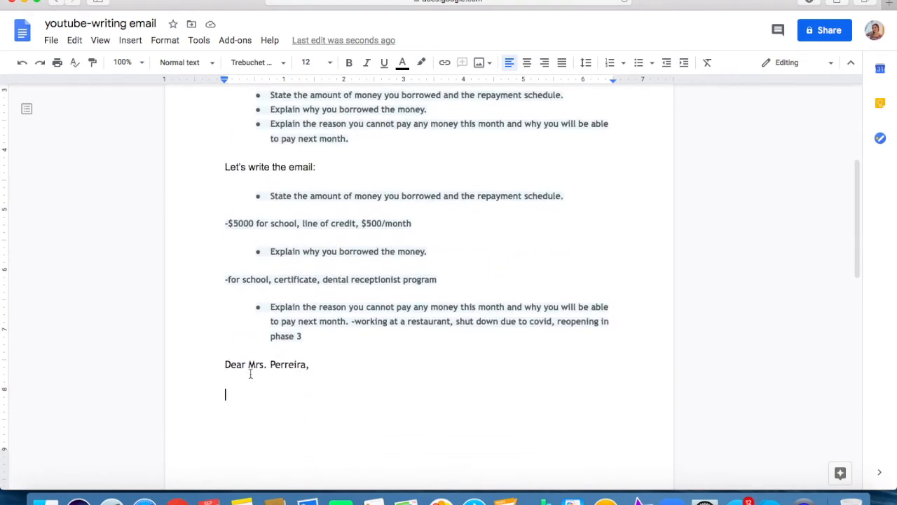
{"action": "type", "text": "I"}
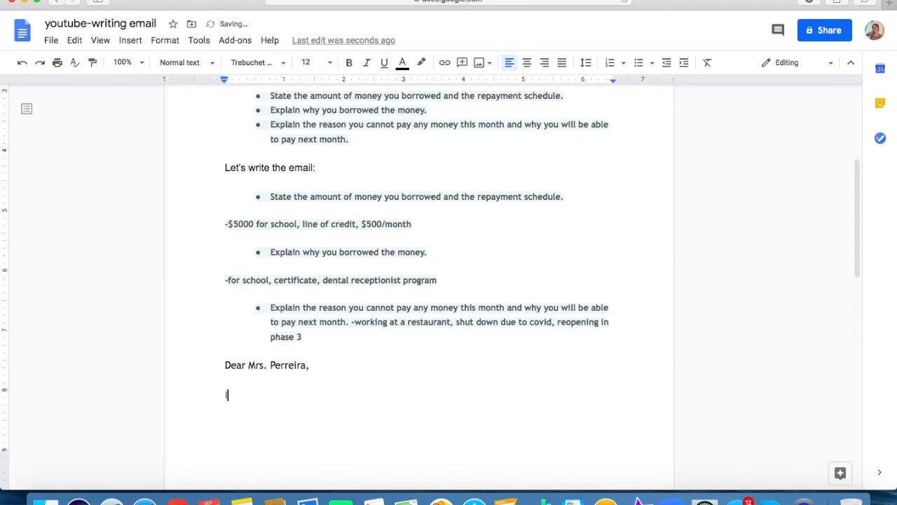
{"action": "type", "text": " am"}
{"action": "type", "text": "writing to "}
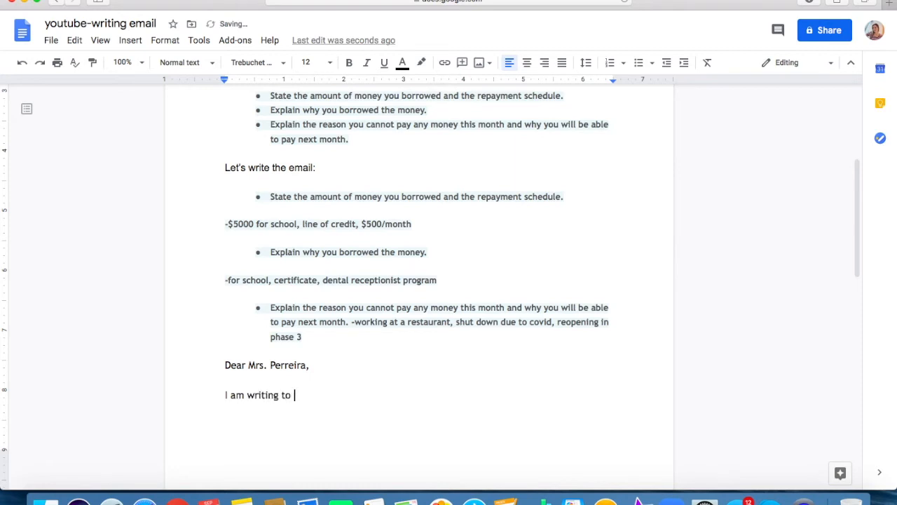
{"action": "type", "text": "you regarding my"}
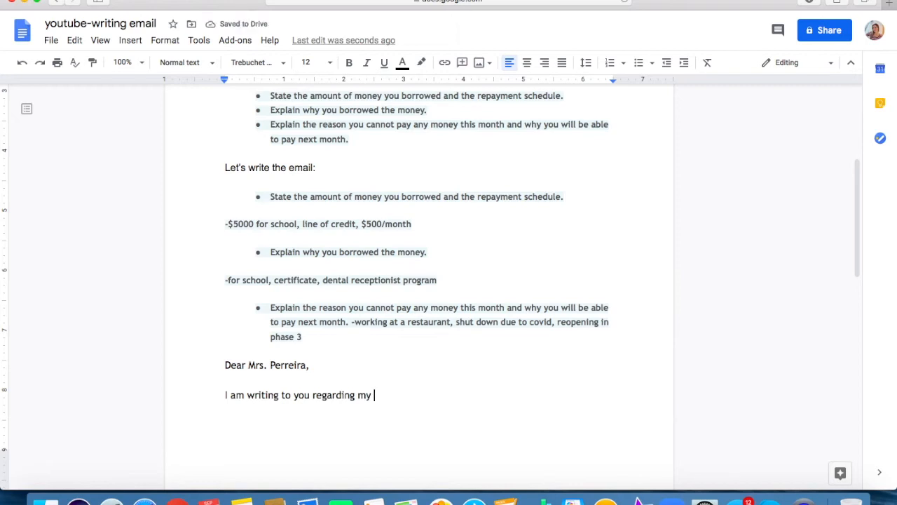
{"action": "type", "text": " line of cre"}
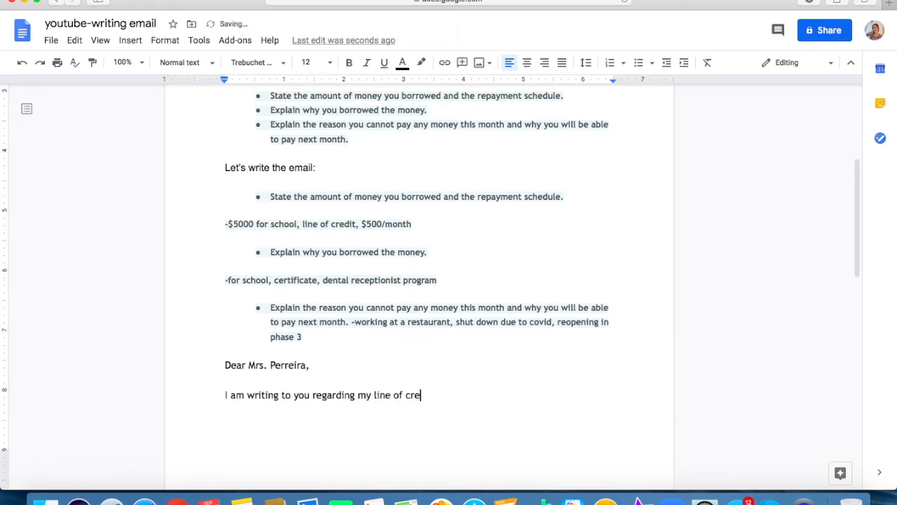
{"action": "type", "text": "dit payment."}
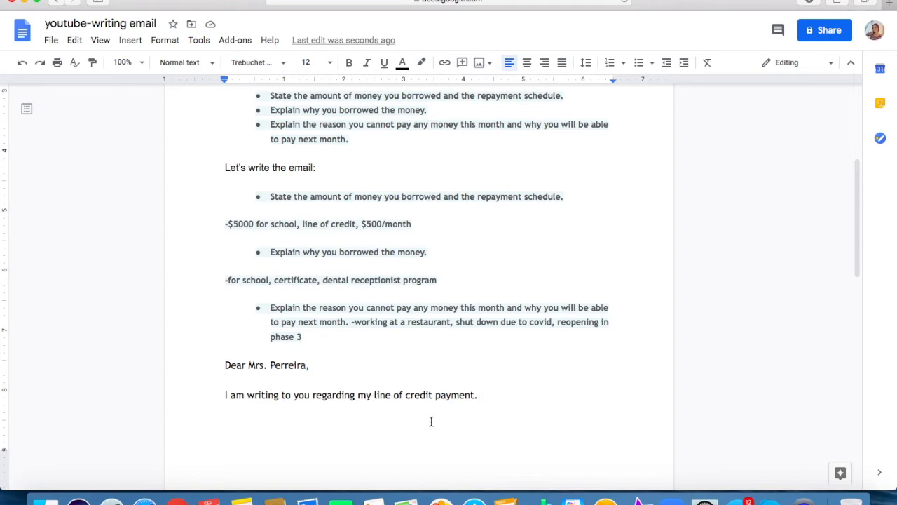
Continue the opening paragraph with "I borrowed $5000 in March from your bank".
{"action": "scroll", "coordinate": [430, 420], "scroll_direction": "up", "scroll_amount": 1}
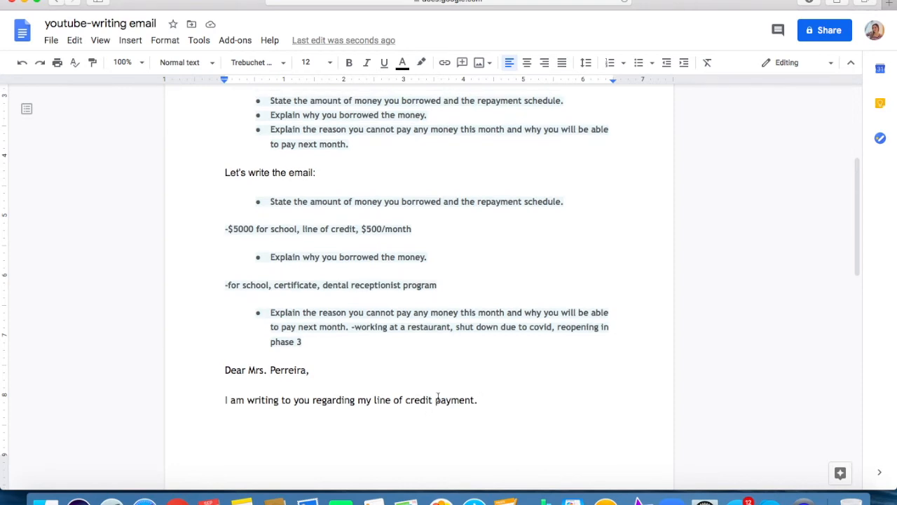
{"action": "scroll", "coordinate": [434, 407], "scroll_direction": "up", "scroll_amount": 3}
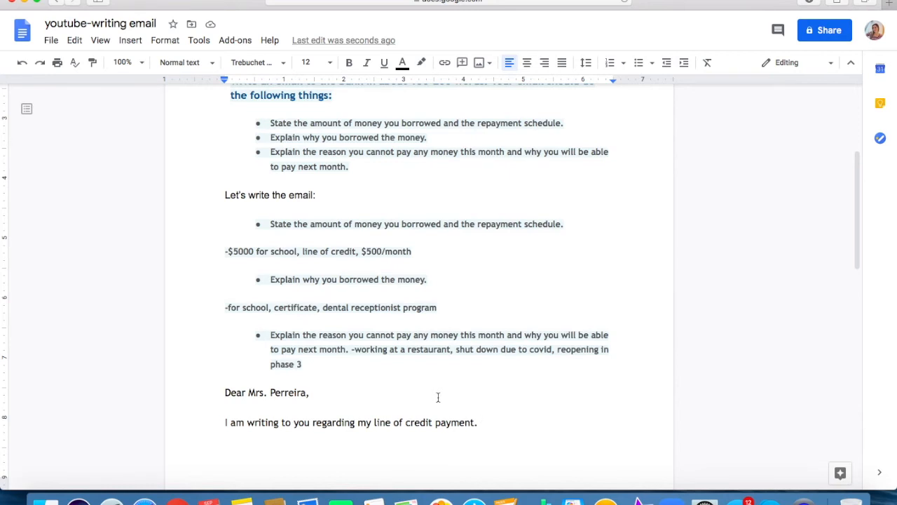
{"action": "scroll", "coordinate": [438, 397], "scroll_direction": "down", "scroll_amount": 3}
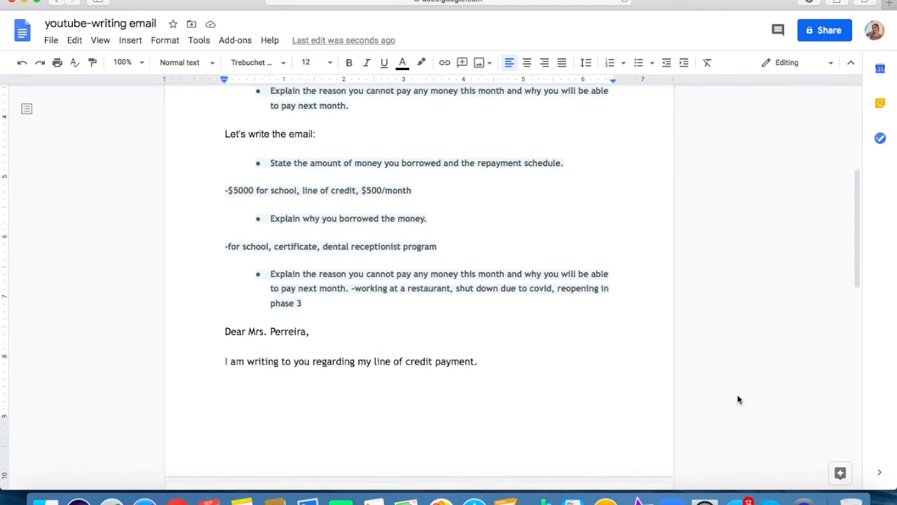
{"action": "type", "text": "I borrowed "}
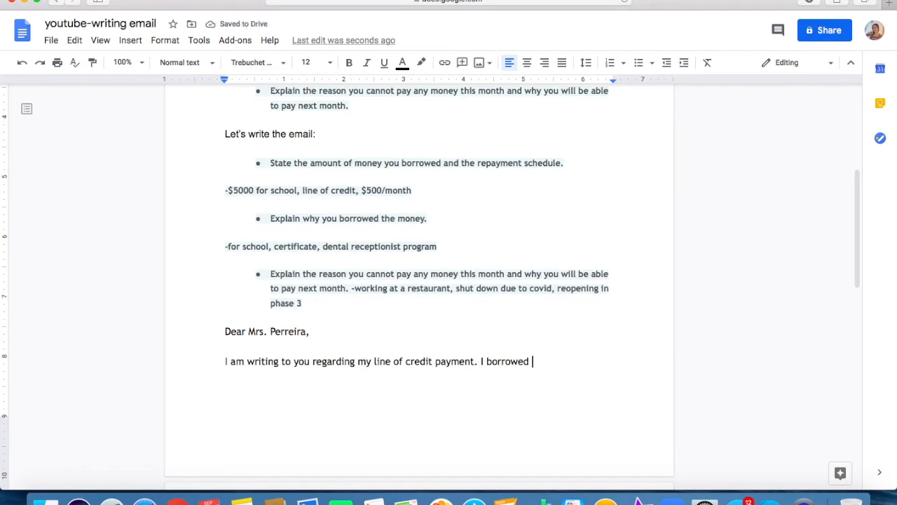
{"action": "type", "text": "$5000"}
{"action": "type", "text": "in March"}
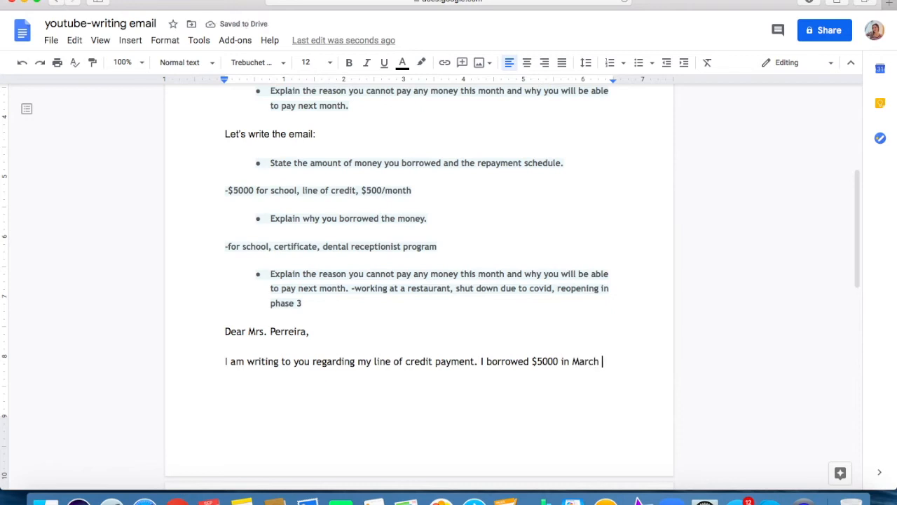
{"action": "type", "text": "f"}
{"action": "type", "text": "rom"}
{"action": "type", "text": "yo"}
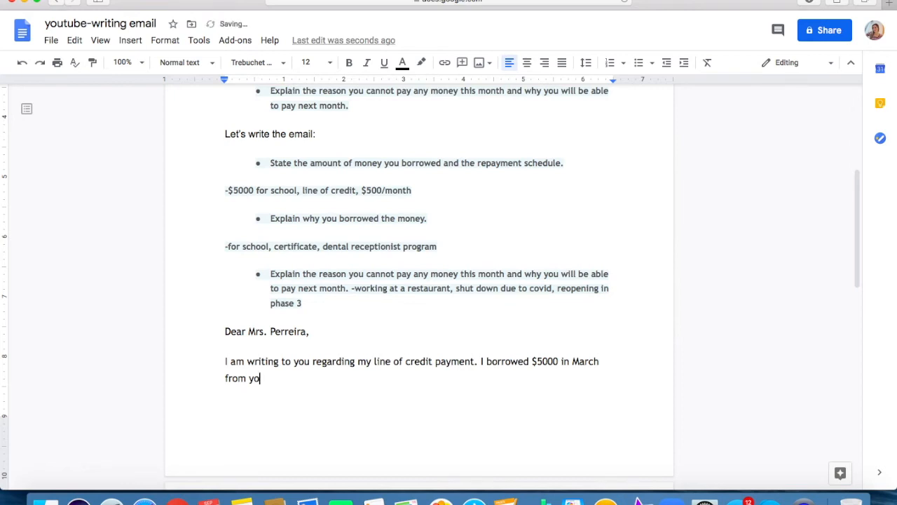
{"action": "type", "text": "ur bank"}
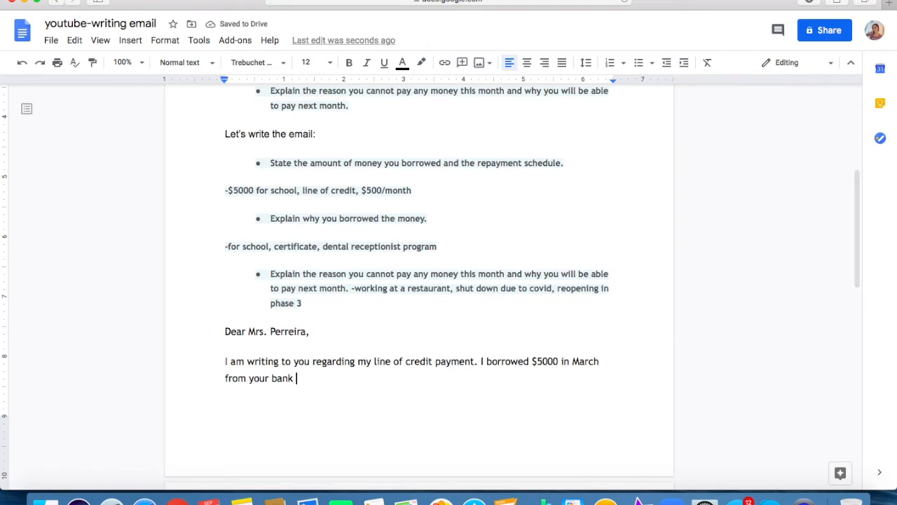
Change "in March" in the borrowing sentence to the full date "March 15th, 2020".
{"action": "scroll", "coordinate": [430, 282], "scroll_direction": "down", "scroll_amount": 3}
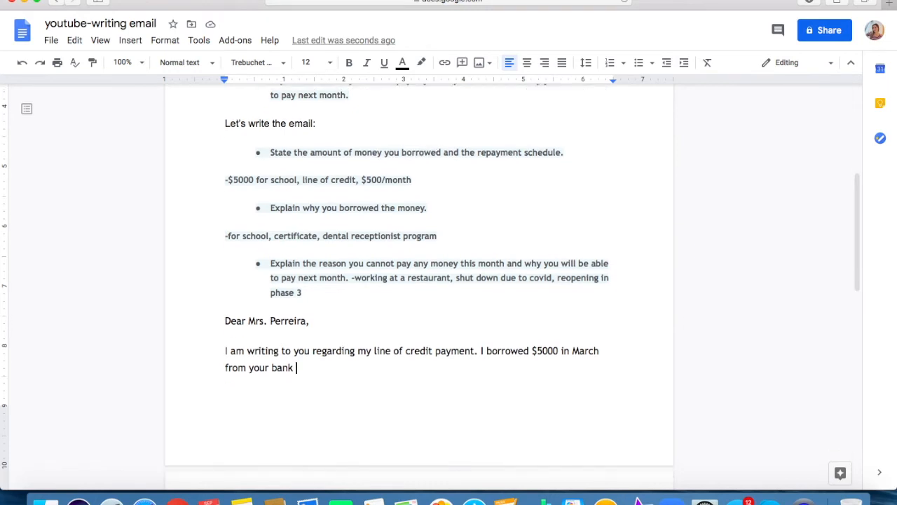
{"action": "scroll", "coordinate": [419, 238], "scroll_direction": "down", "scroll_amount": 1}
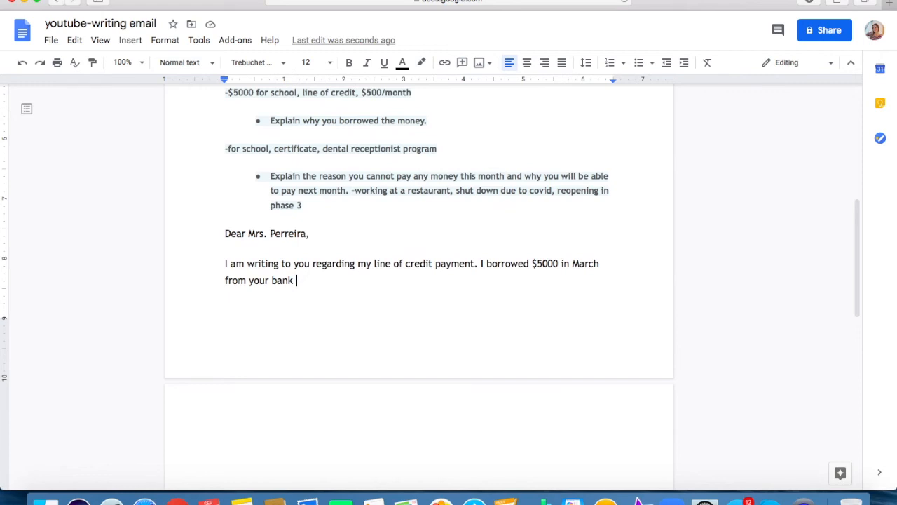
{"action": "left_click", "coordinate": [606, 263]}
{"action": "double_click", "coordinate": [566, 263]}
{"action": "key", "text": "BackSpace"}
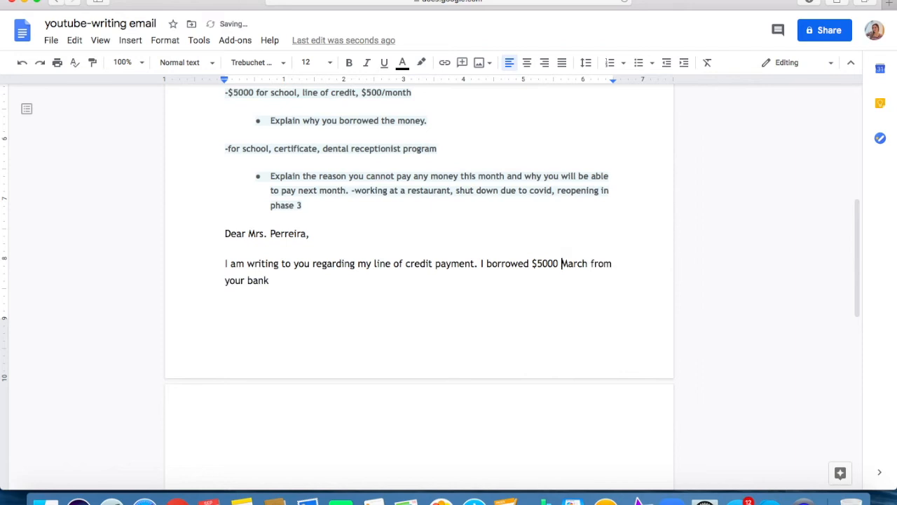
{"action": "left_click", "coordinate": [588, 263]}
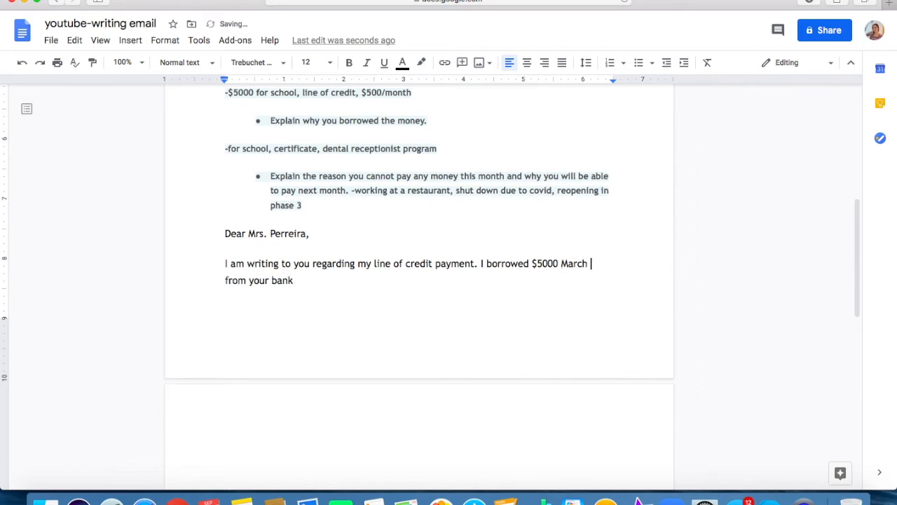
{"action": "type", "text": "15th"}
{"action": "type", "text": ", 20"}
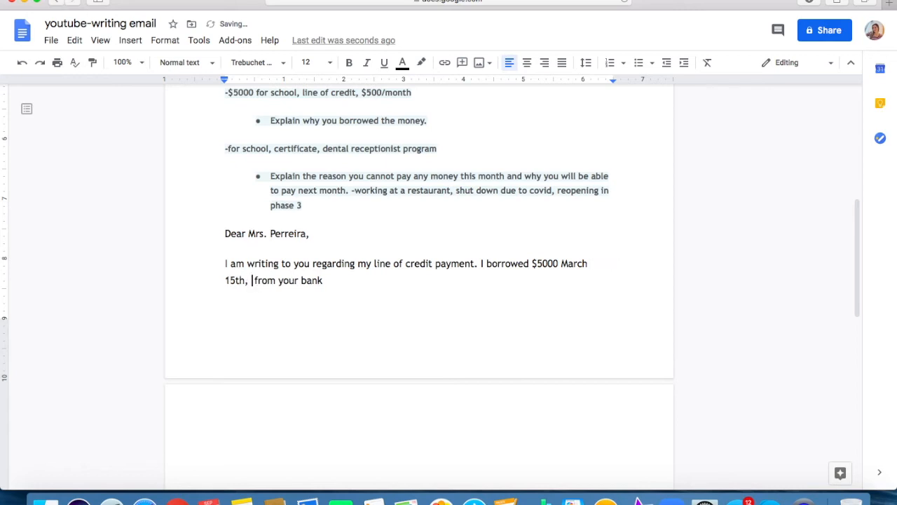
{"action": "type", "text": "20"}
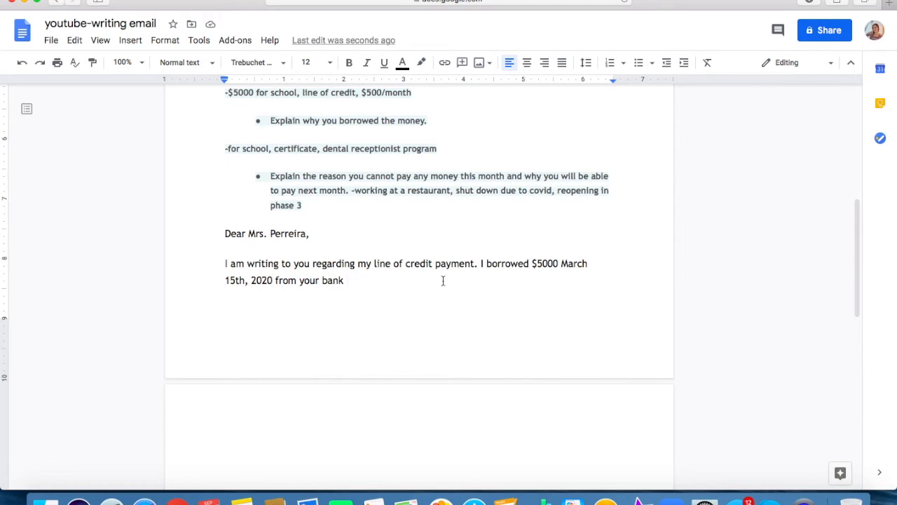
End the borrowing sentence with a period and add "I have a good credit score and am very diligent".
{"action": "key", "text": "BackSpace"}
{"action": "type", "text": ". I have a good cr"}
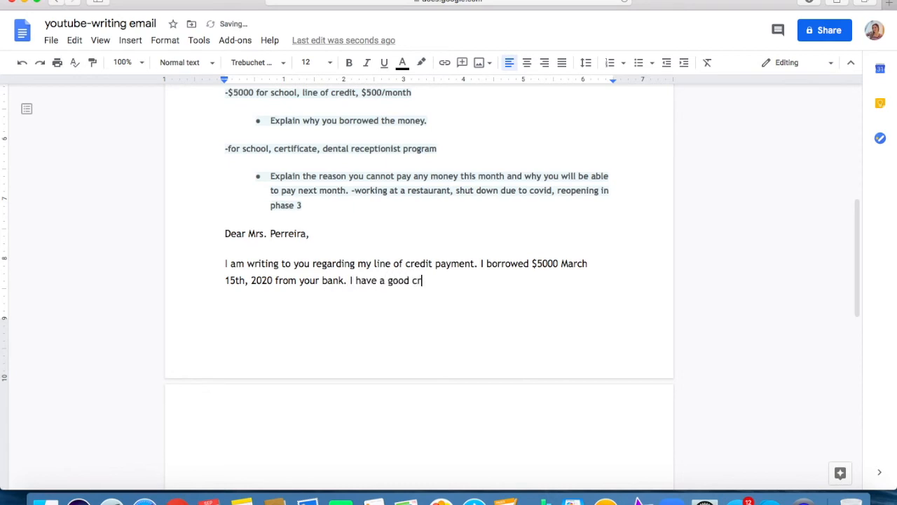
{"action": "type", "text": "edit score and am "}
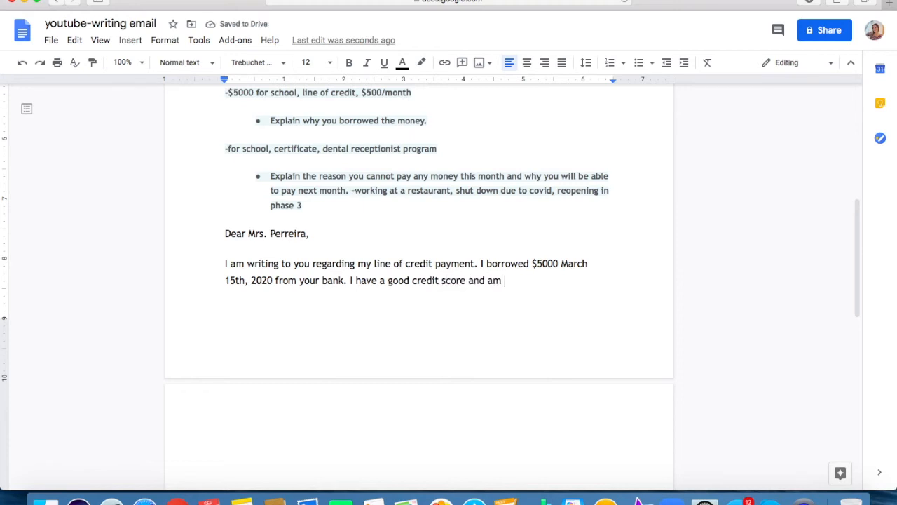
{"action": "type", "text": "very deligent "}
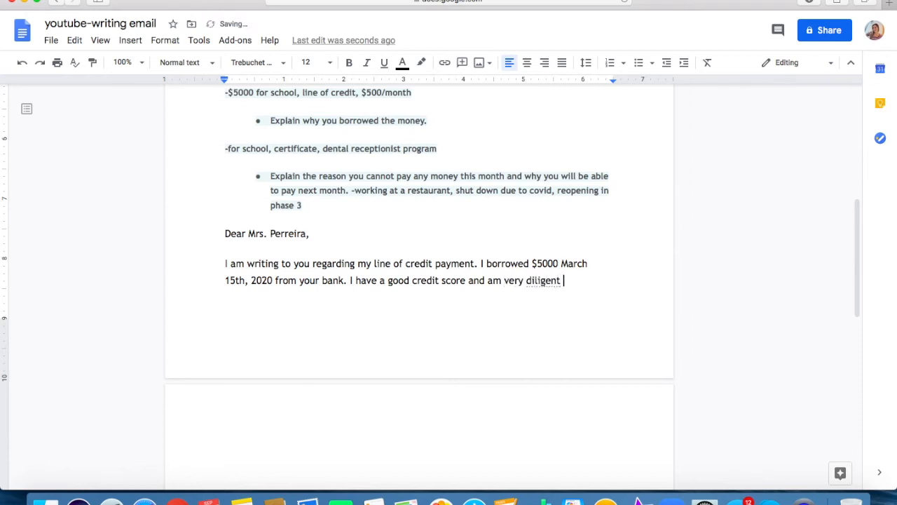
{"action": "type", "text": "when it comes "}
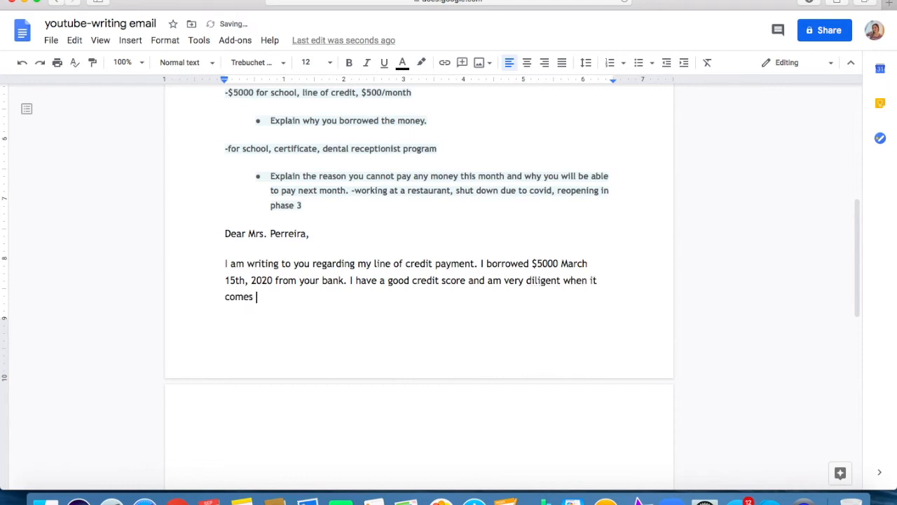
{"action": "type", "text": "to payment"}
Complete the credit score sentence with "when it comes to payments to my debt.".
{"action": "key", "text": "BackSpace"}
{"action": "type", "text": "s to my "}
{"action": "type", "text": "cred"}
{"action": "key", "text": "BackSpace"}
{"action": "key", "text": "BackSpace"}
{"action": "key", "text": "BackSpace"}
{"action": "key", "text": "BackSpace"}
{"action": "type", "text": "debt."}
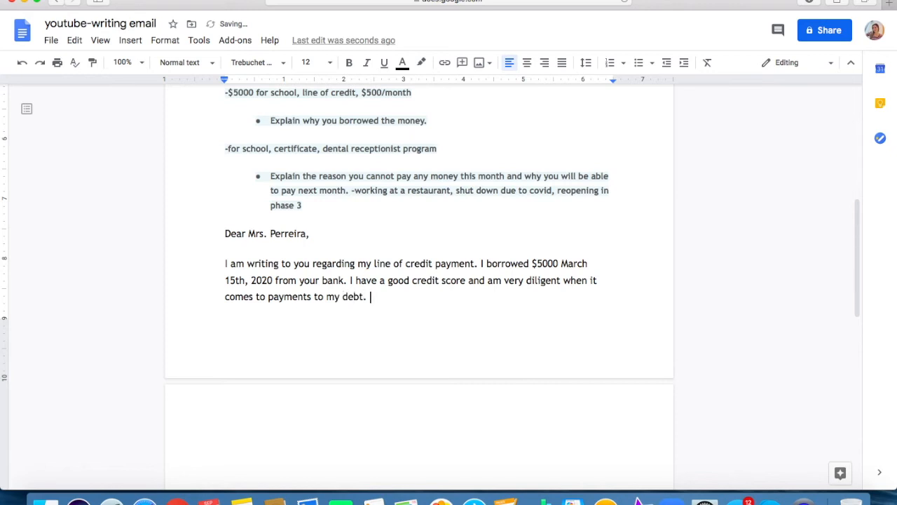
{"action": "type", "text": " However, this mon"}
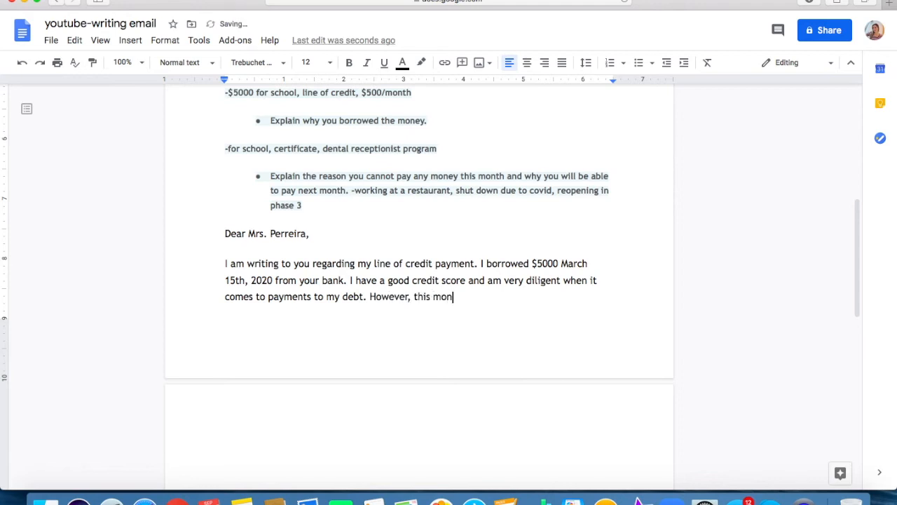
{"action": "type", "text": "th I will not be abl"}
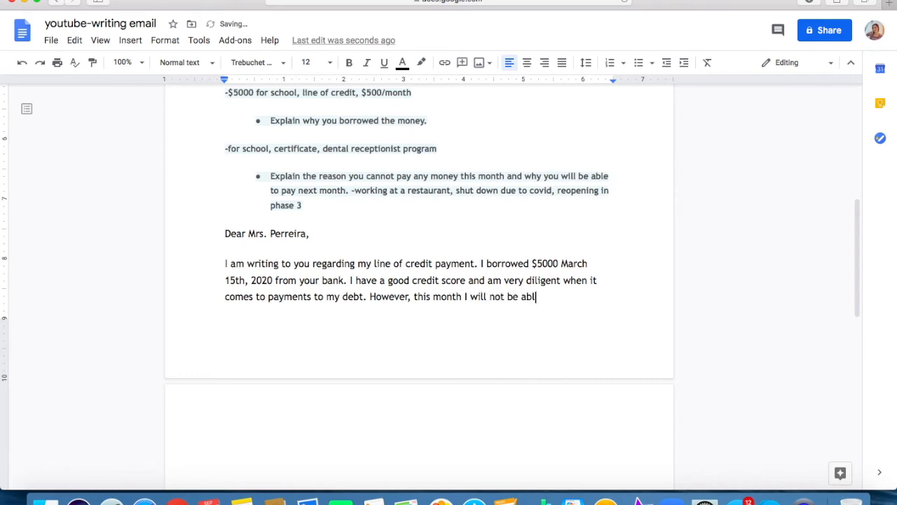
Insert "unfortunately" between "will" and "not" in the sentence that starts with "However".
{"action": "left_click", "coordinate": [488, 296]}
{"action": "type", "text": "unfortu"}
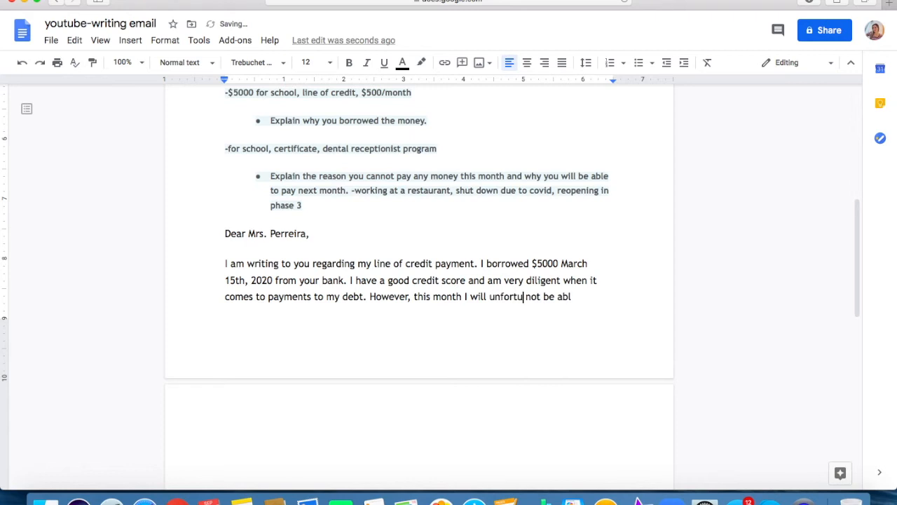
{"action": "type", "text": "nately"}
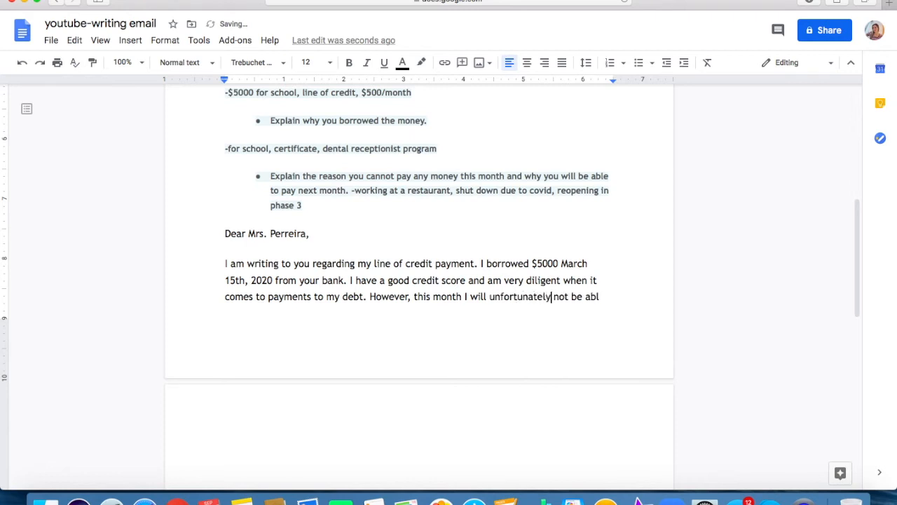
Complete "abl" to "able" and finish the sentence with "to repay the next instalment of $500.".
{"action": "left_click", "coordinate": [600, 299]}
{"action": "type", "text": "e "}
{"action": "type", "text": "to re"}
{"action": "type", "text": "pay"}
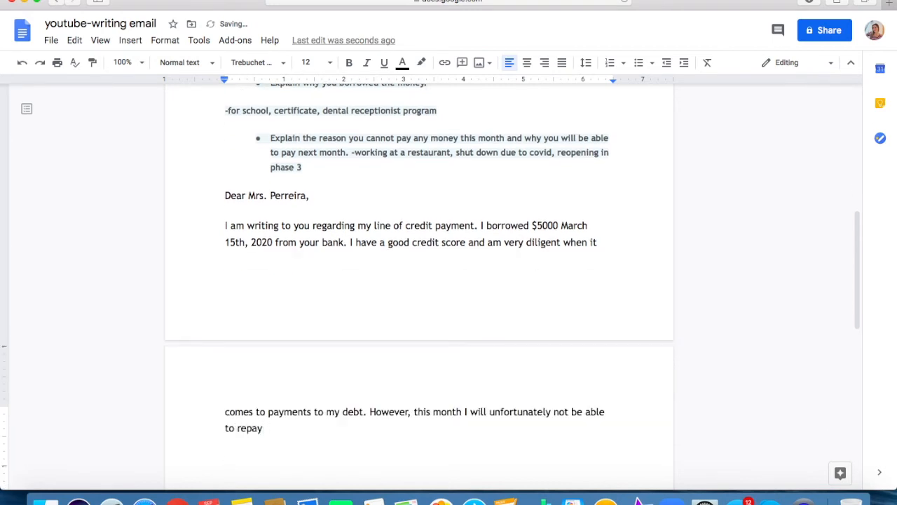
{"action": "type", "text": " the next instalment of "}
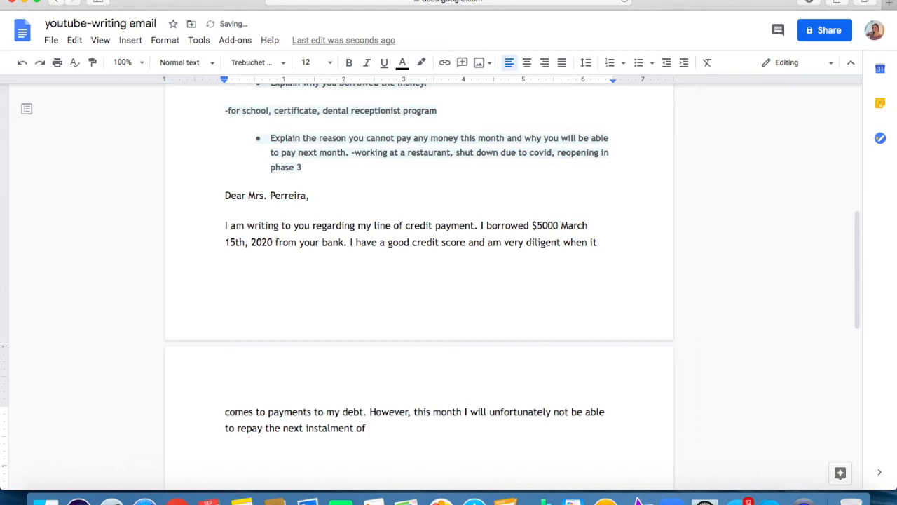
{"action": "type", "text": "$"}
{"action": "type", "text": "500. "}
{"action": "type", "text": "I was"}
Begin the next sentence with "The repayment schedule".
{"action": "key", "text": "BackSpace"}
{"action": "key", "text": "BackSpace"}
{"action": "key", "text": "BackSpace"}
{"action": "key", "text": "BackSpace"}
{"action": "key", "text": "BackSpace"}
{"action": "key", "text": "BackSpace"}
{"action": "type", "text": "The repayment schedule "}
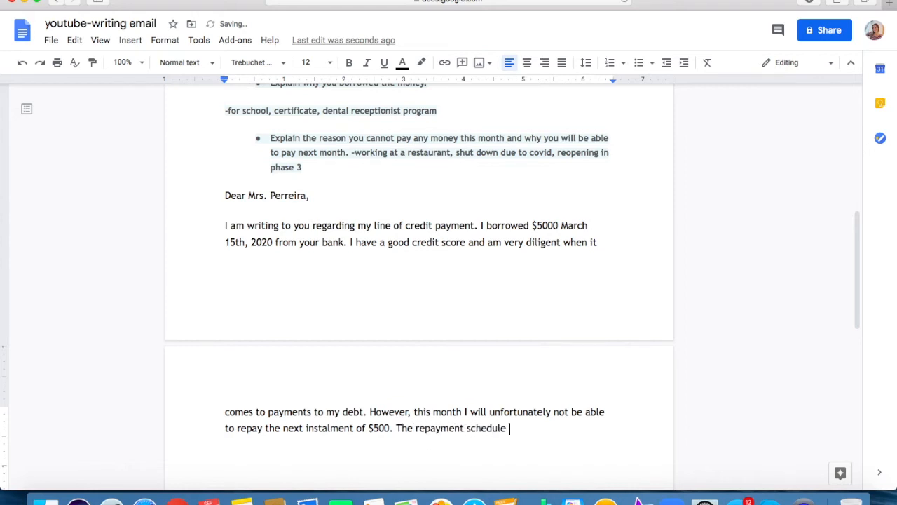
{"action": "type", "text": "was"}
Continue the repayment schedule sentence with "was 10% of the loan".
{"action": "type", "text": "10% f"}
{"action": "key", "text": "BackSpace"}
{"action": "type", "text": "of the mon"}
{"action": "key", "text": "BackSpace"}
{"action": "key", "text": "BackSpace"}
{"action": "key", "text": "BackSpace"}
{"action": "type", "text": "loan mon"}
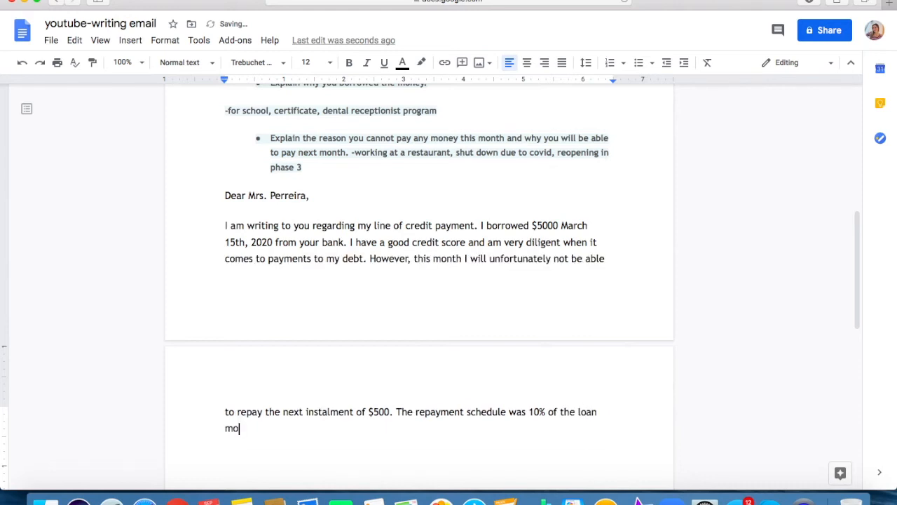
Extend the repayment schedule sentence with "monthly for a total of 10 months".
{"action": "key", "text": "BackSpace"}
{"action": "type", "text": "nthy"}
{"action": "key", "text": "BackSpace"}
{"action": "type", "text": "ly for a total of "}
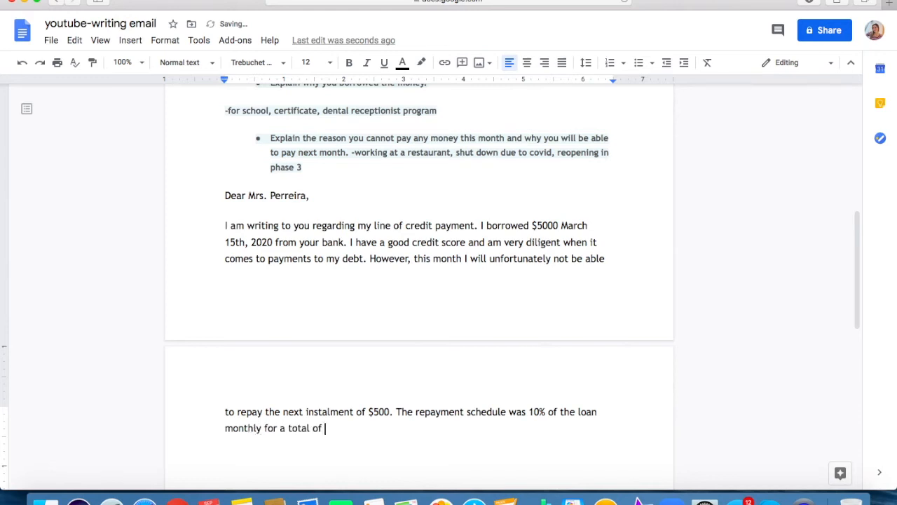
{"action": "type", "text": "10 months, however"}
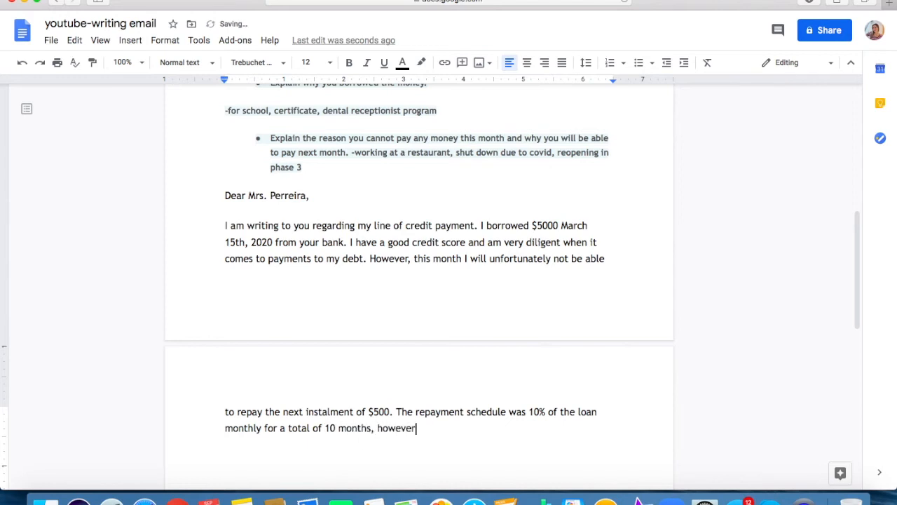
{"action": "type", "text": ","}
{"action": "type", "text": " due to extenuating cu"}
{"action": "type", "text": "rcumstances, "}
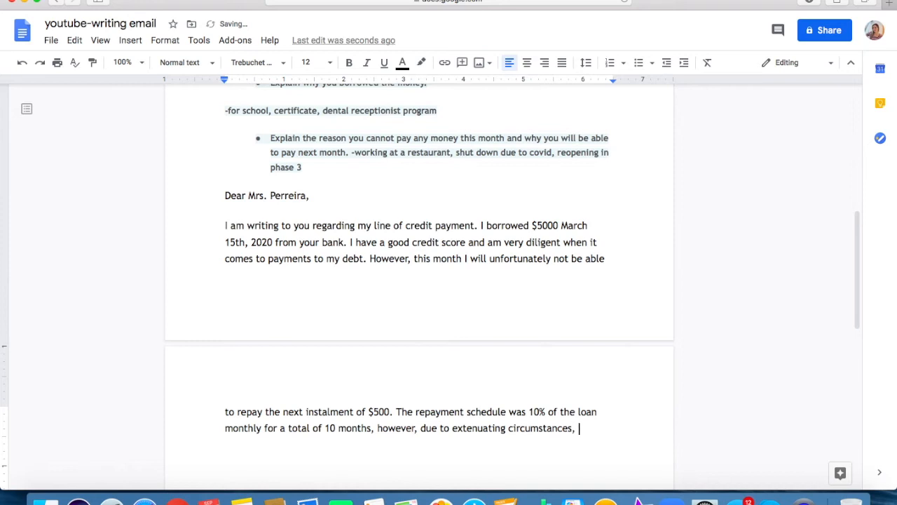
{"action": "type", "text": "thi"}
{"action": "type", "text": "s m"}
{"action": "type", "text": "onth"}
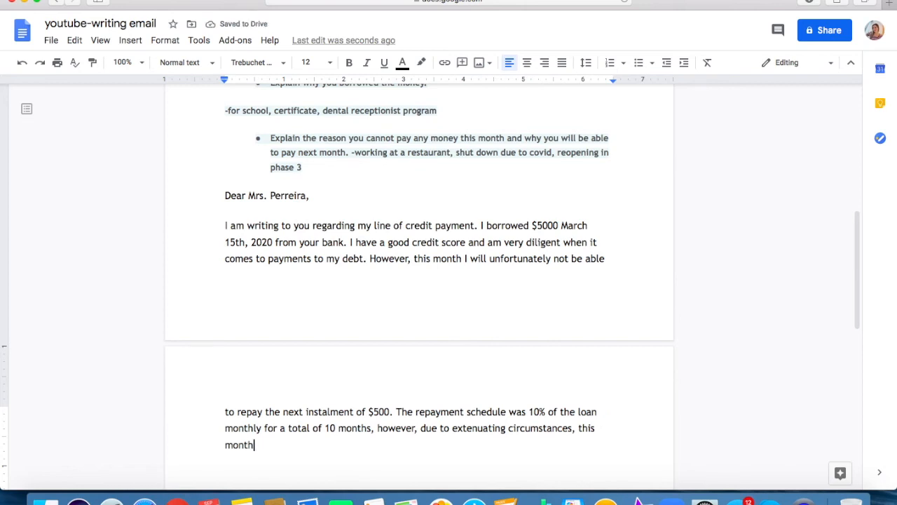
{"action": "type", "text": "'s payment"}
{"action": "type", "text": "will not be possibl"}
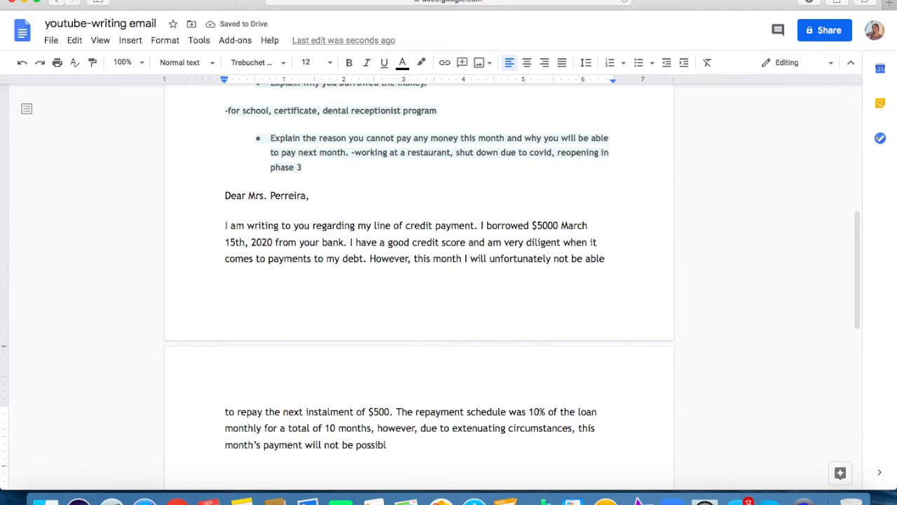
{"action": "key", "text": "BackSpace"}
{"action": "key", "text": "BackSpace"}
{"action": "key", "text": "BackSpace"}
{"action": "key", "text": "BackSpace"}
{"action": "key", "text": "BackSpace"}
{"action": "key", "text": "BackSpace"}
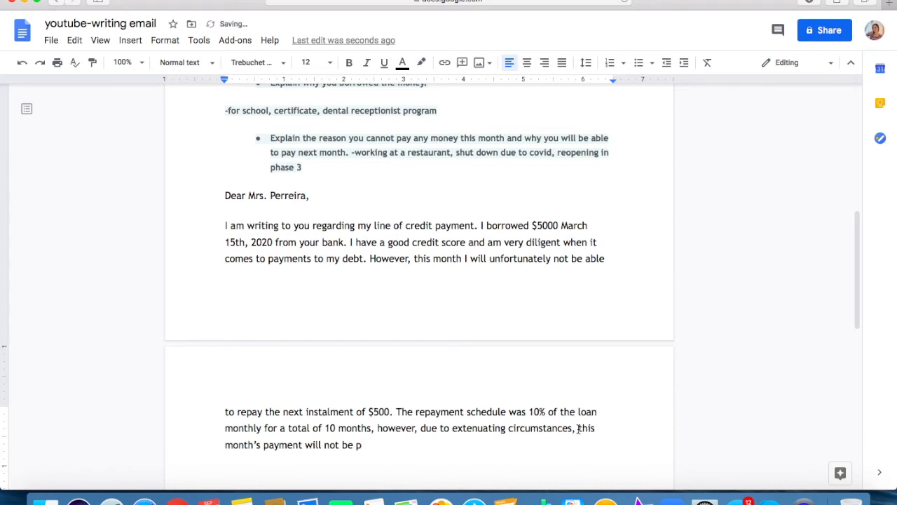
{"action": "left_click_drag", "start_coordinate": [579, 427], "coordinate": [364, 446]}
{"action": "key", "text": "BackSpace"}
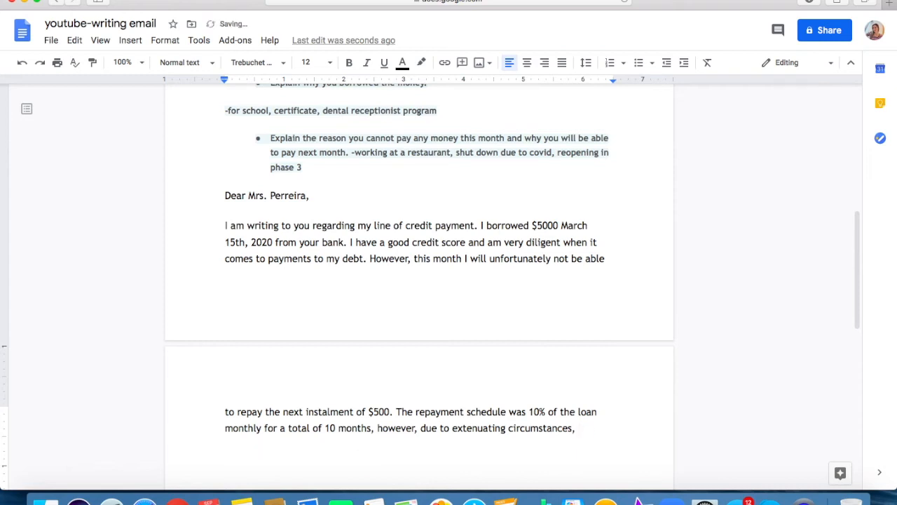
Continue after "extenuating circumstances," with "I do not have the".
{"action": "type", "text": "do not have the"}
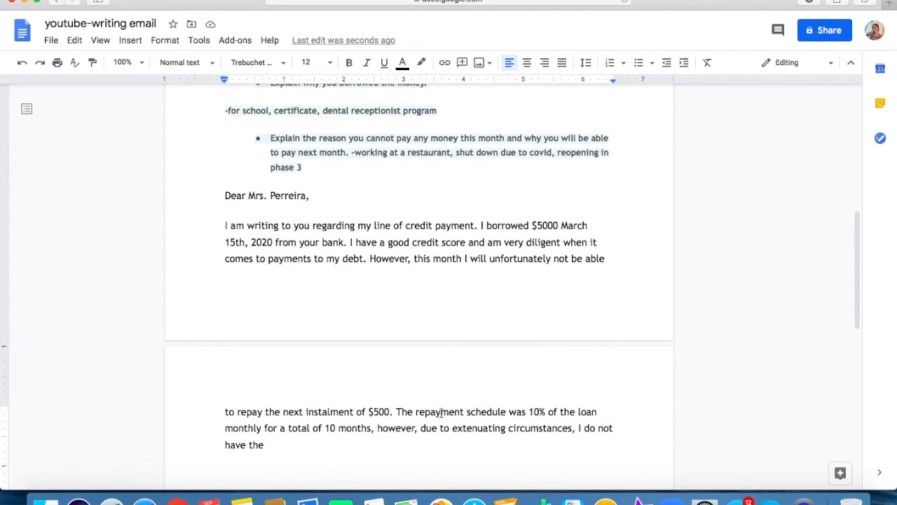
Check the word count of the email text from the greeting to the current end.
{"action": "left_click_drag", "start_coordinate": [251, 354], "coordinate": [208, 201]}
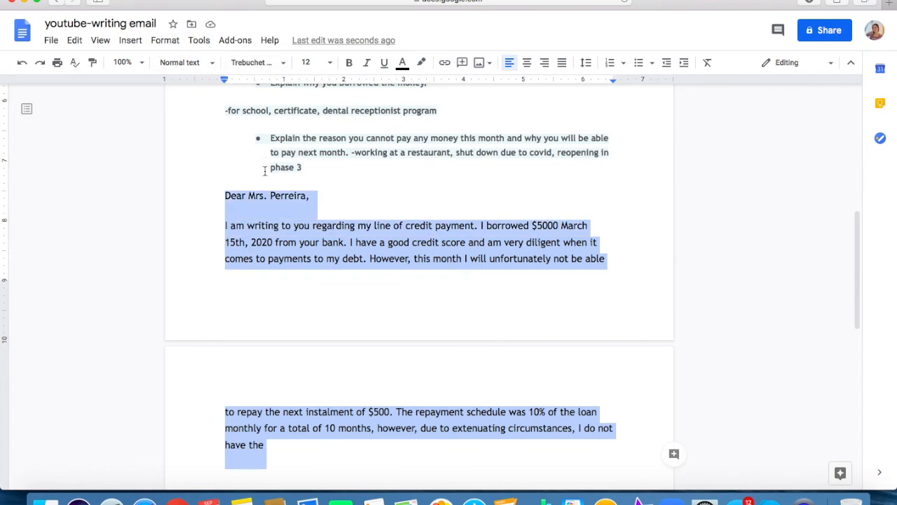
{"action": "left_click", "coordinate": [276, 261]}
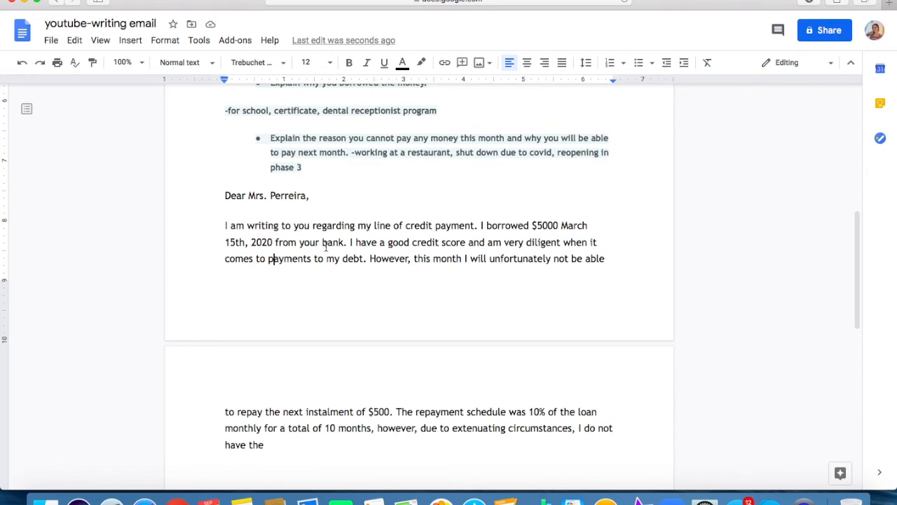
{"action": "left_click_drag", "start_coordinate": [277, 448], "coordinate": [206, 194]}
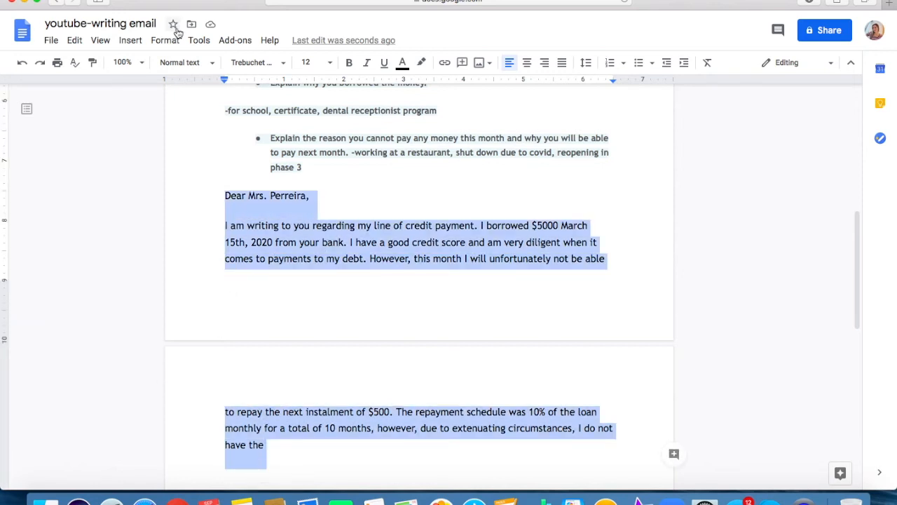
{"action": "left_click", "coordinate": [199, 42]}
{"action": "left_click", "coordinate": [211, 83]}
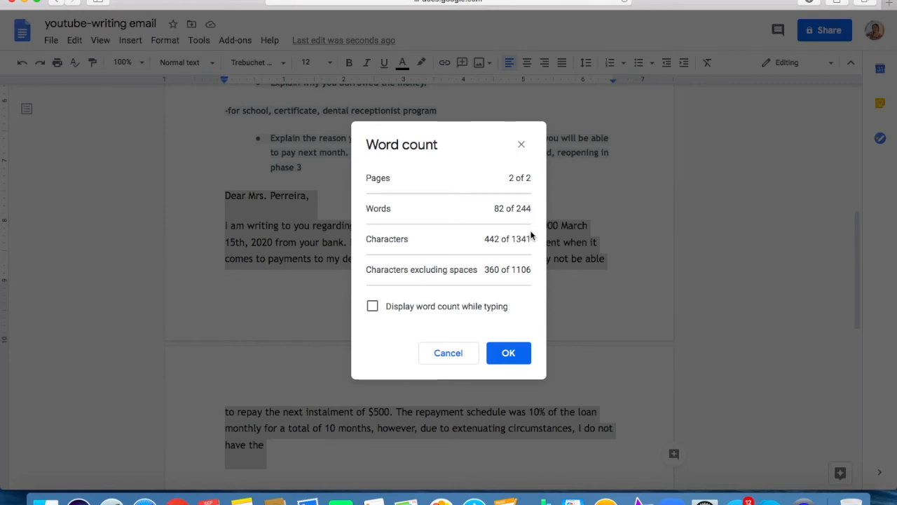
{"action": "left_click", "coordinate": [520, 144]}
{"action": "left_click", "coordinate": [402, 440]}
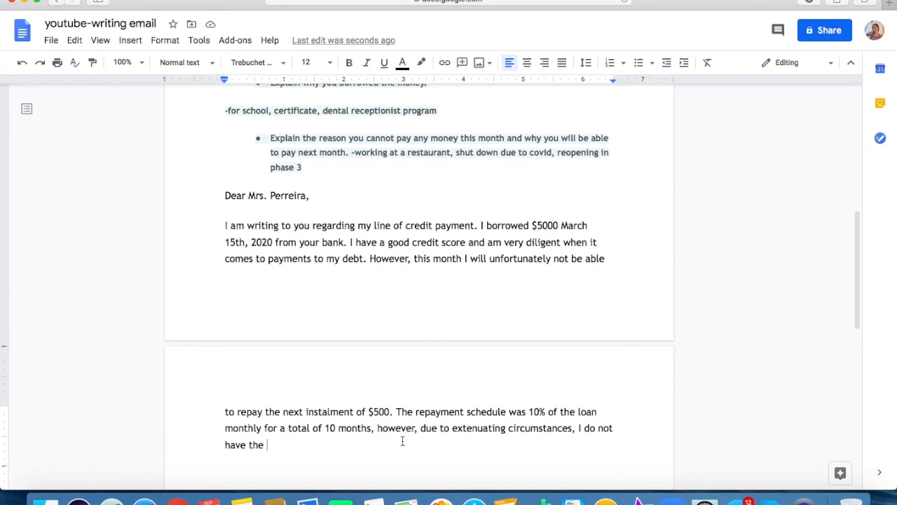
Continue the unfinished sentence with "finances available for the".
{"action": "type", "text": "finances ad"}
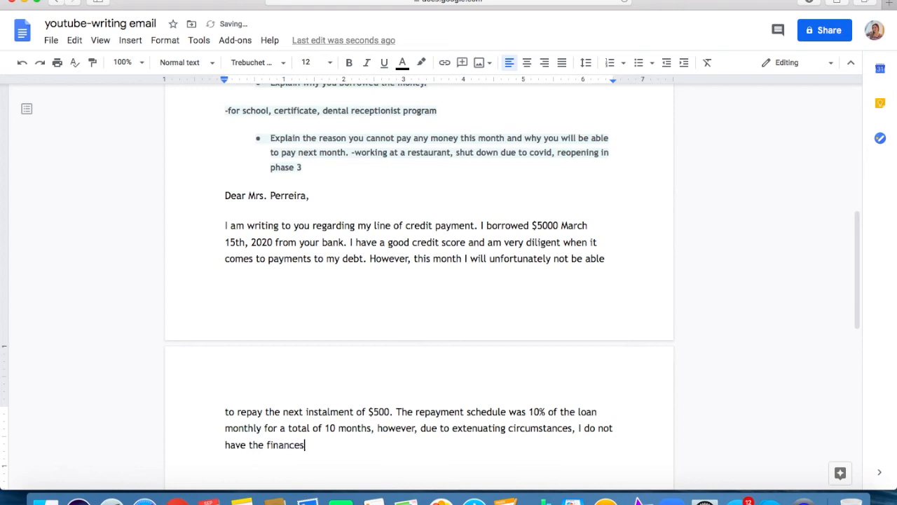
{"action": "key", "text": "BackSpace"}
{"action": "type", "text": "vailable for the may"}
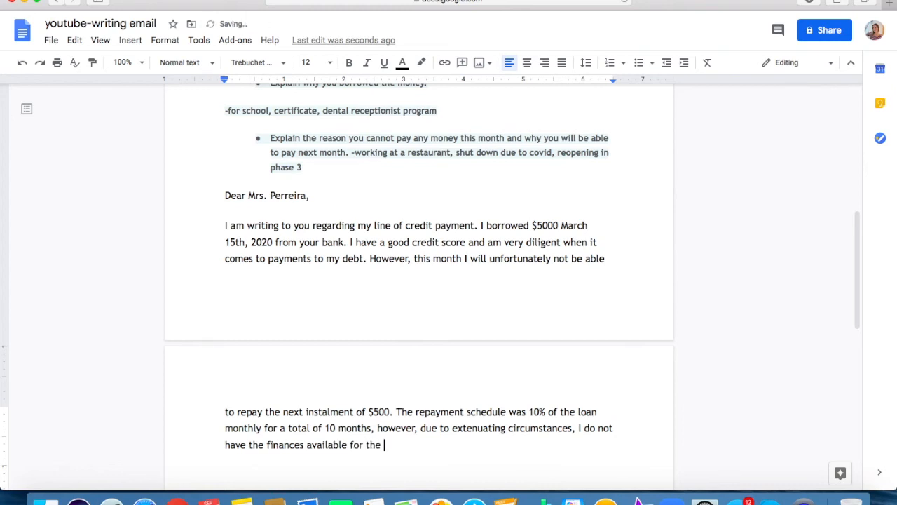
End the finances sentence with "September payment.".
{"action": "key", "text": "BackSpace"}
{"action": "key", "text": "BackSpace"}
{"action": "key", "text": "BackSpace"}
{"action": "type", "text": "September payment."}
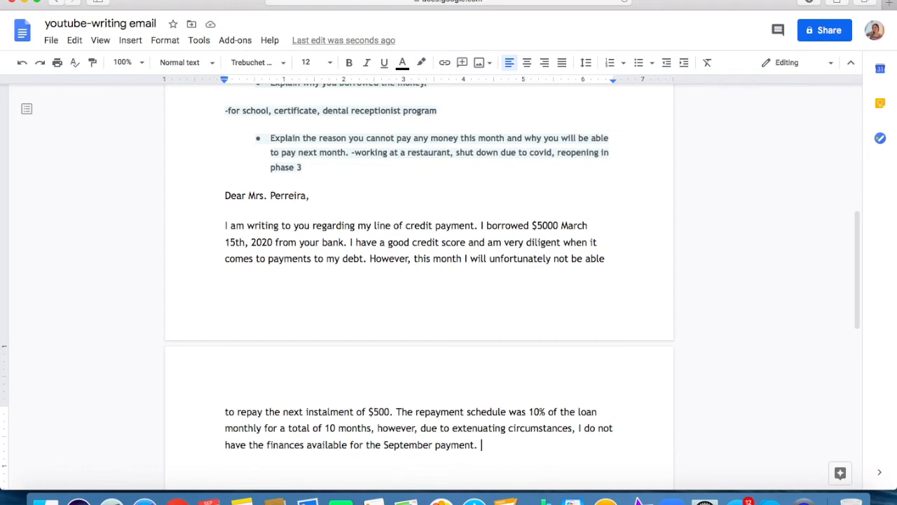
Review the email requirements and notes, and start a new paragraph after the September payment sentence.
{"action": "scroll", "coordinate": [326, 410], "scroll_direction": "up", "scroll_amount": 1}
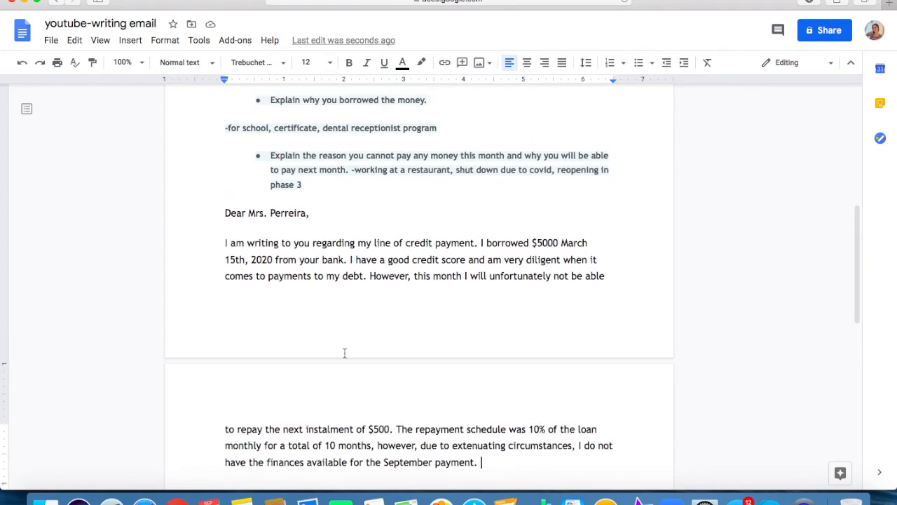
{"action": "scroll", "coordinate": [344, 347], "scroll_direction": "up", "scroll_amount": 5}
{"action": "scroll", "coordinate": [270, 203], "scroll_direction": "up", "scroll_amount": 2}
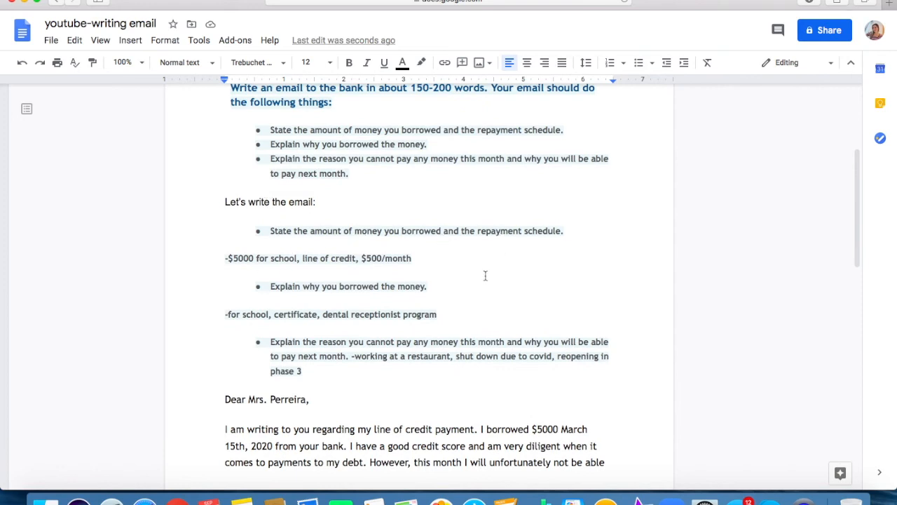
{"action": "scroll", "coordinate": [354, 305], "scroll_direction": "down", "scroll_amount": 1}
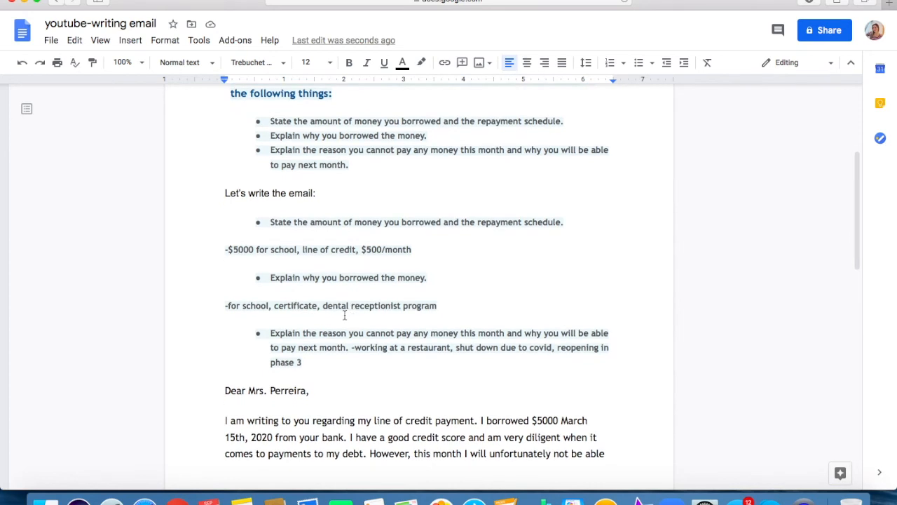
{"action": "scroll", "coordinate": [347, 315], "scroll_direction": "up", "scroll_amount": 1}
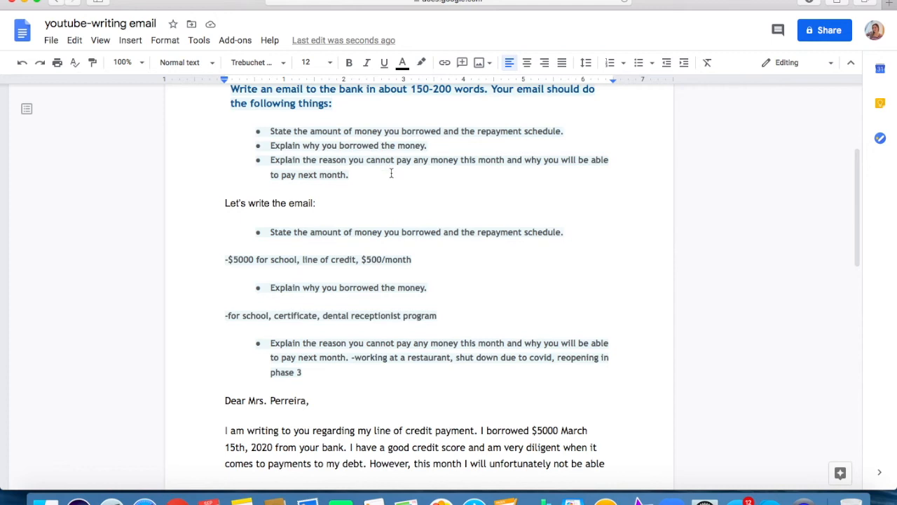
{"action": "scroll", "coordinate": [390, 172], "scroll_direction": "down", "scroll_amount": 6}
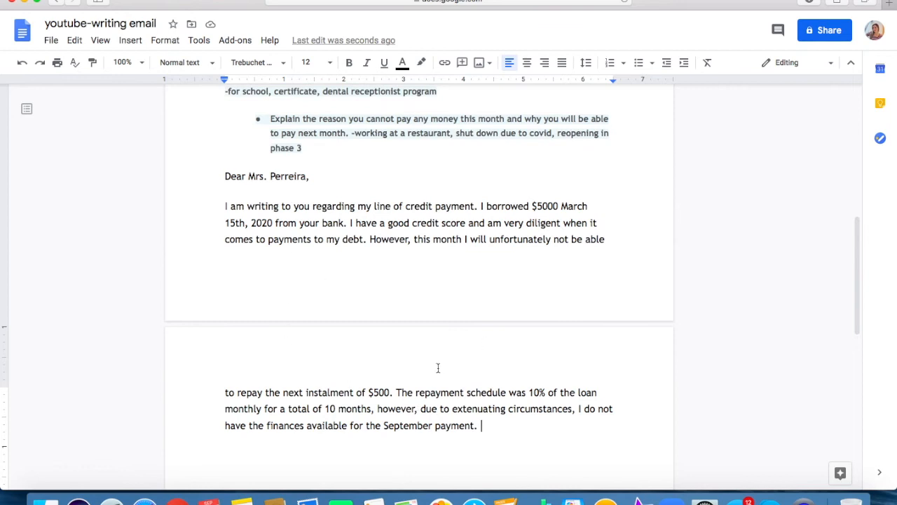
{"action": "key", "text": "Return"}
{"action": "key", "text": "Return"}
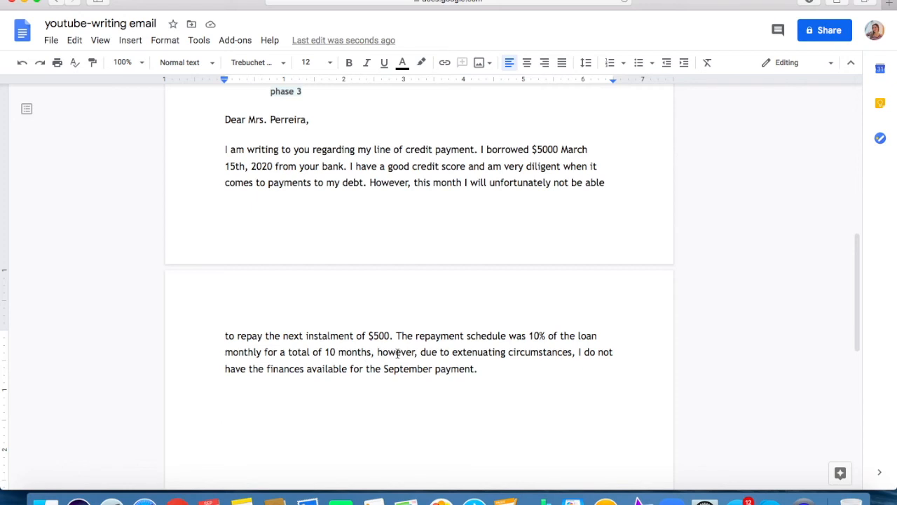
{"action": "key", "text": "BackSpace"}
{"action": "scroll", "coordinate": [304, 163], "scroll_direction": "up", "scroll_amount": 5}
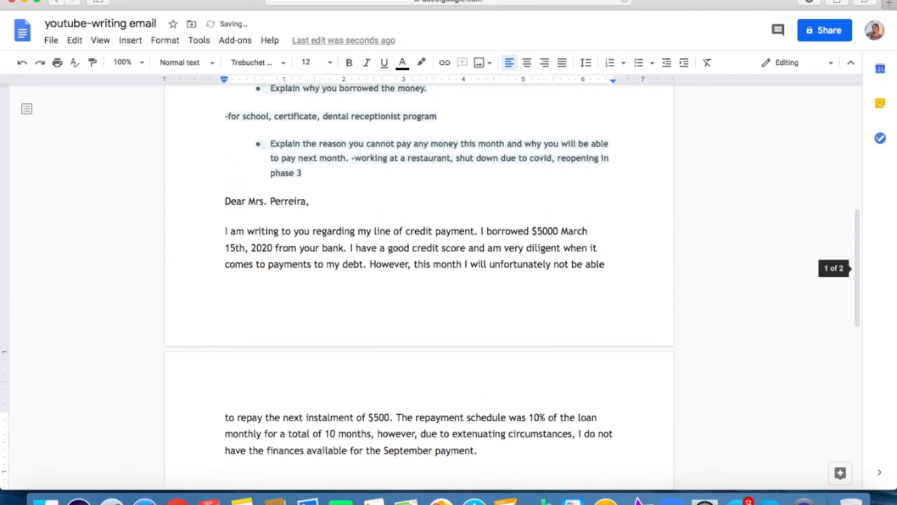
{"action": "scroll", "coordinate": [303, 163], "scroll_direction": "down", "scroll_amount": 5}
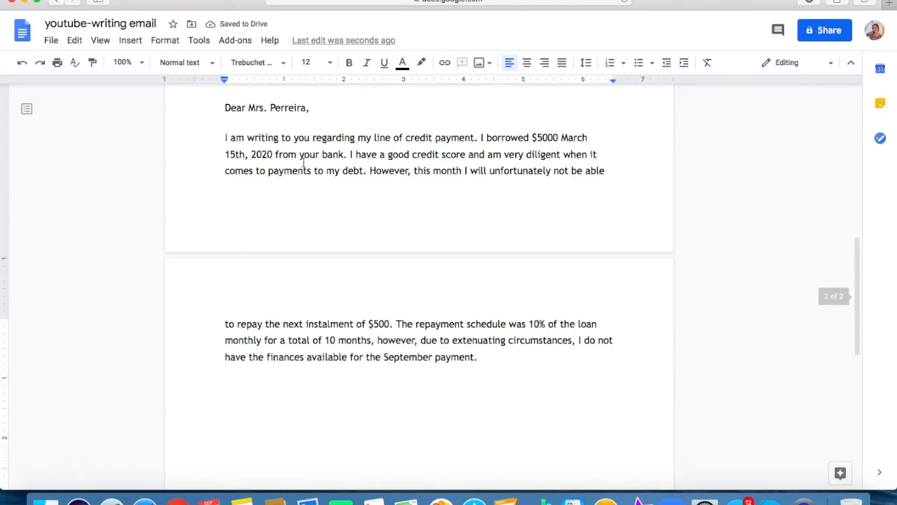
Begin the new paragraph with "I had borrowed the money for my".
{"action": "type", "text": "I ha"}
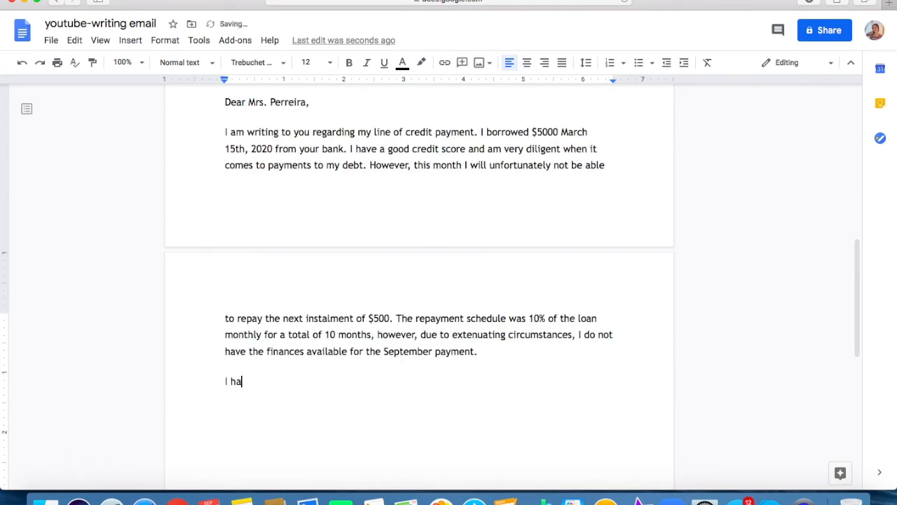
{"action": "type", "text": "d borrowed the mon"}
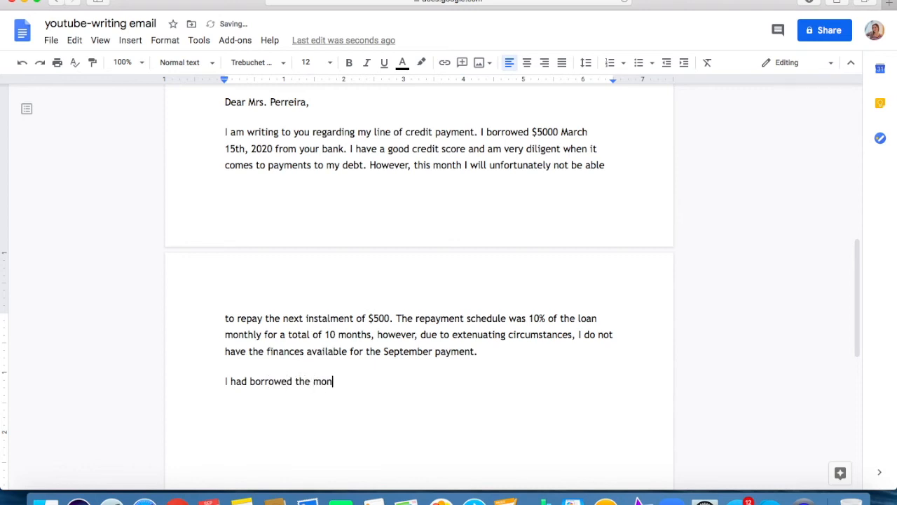
{"action": "type", "text": "ey for my dental"}
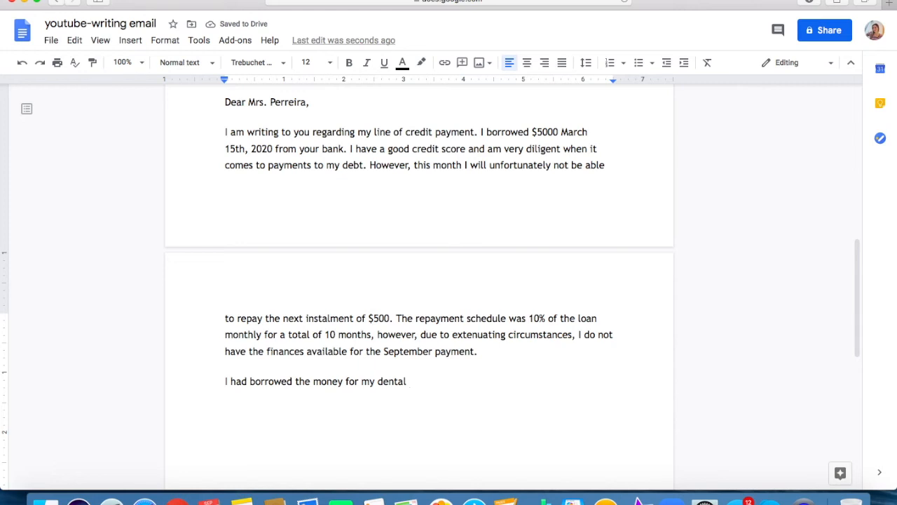
{"action": "type", "text": " assisting school"}
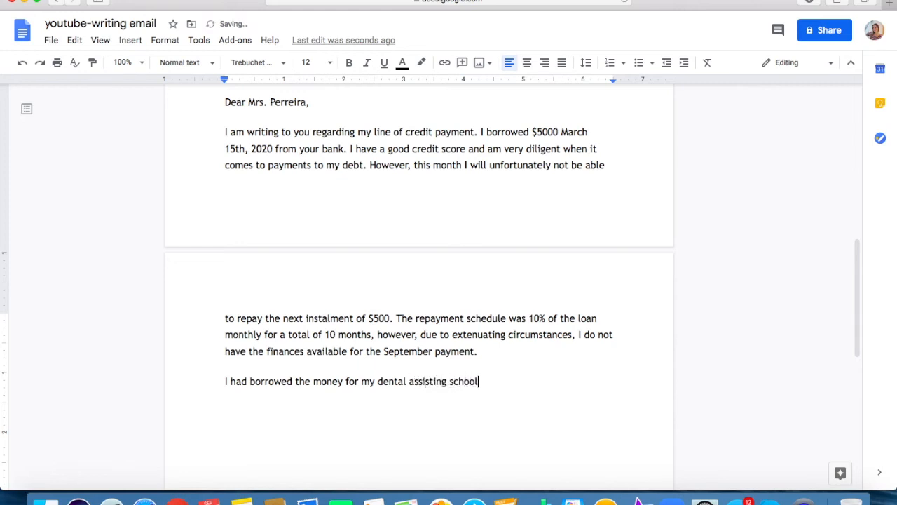
{"action": "key", "text": "BackSpace"}
{"action": "key", "text": "BackSpace"}
{"action": "key", "text": "BackSpace"}
{"action": "key", "text": "BackSpace"}
{"action": "key", "text": "BackSpace"}
{"action": "key", "text": "BackSpace"}
{"action": "key", "text": "BackSpace"}
{"action": "key", "text": "BackSpace"}
{"action": "key", "text": "BackSpace"}
{"action": "key", "text": "BackSpace"}
{"action": "key", "text": "BackSpace"}
{"action": "key", "text": "BackSpace"}
{"action": "key", "text": "BackSpace"}
{"action": "key", "text": "BackSpace"}
Continue the sentence after "I had borrowed the money" with "to pay for a school".
{"action": "key", "text": "BackSpace"}
{"action": "key", "text": "BackSpace"}
{"action": "key", "text": "BackSpace"}
{"action": "key", "text": "BackSpace"}
{"action": "key", "text": "BackSpace"}
{"action": "key", "text": "BackSpace"}
{"action": "key", "text": "BackSpace"}
{"action": "key", "text": "BackSpace"}
{"action": "key", "text": "BackSpace"}
{"action": "key", "text": "BackSpace"}
{"action": "key", "text": "BackSpace"}
{"action": "key", "text": "BackSpace"}
{"action": "key", "text": "BackSpace"}
{"action": "key", "text": "BackSpace"}
{"action": "key", "text": "BackSpace"}
{"action": "key", "text": "BackSpace"}
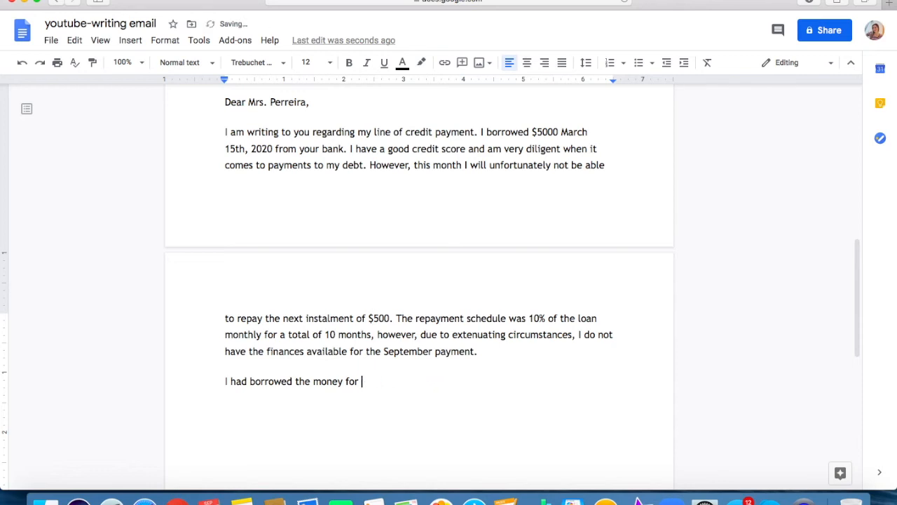
{"action": "type", "text": "to "}
{"action": "type", "text": "say"}
{"action": "key", "text": "BackSpace"}
{"action": "key", "text": "BackSpace"}
{"action": "key", "text": "BackSpace"}
{"action": "key", "text": "BackSpace"}
{"action": "type", "text": "a"}
{"action": "key", "text": "BackSpace"}
{"action": "type", "text": "pay for a sch"}
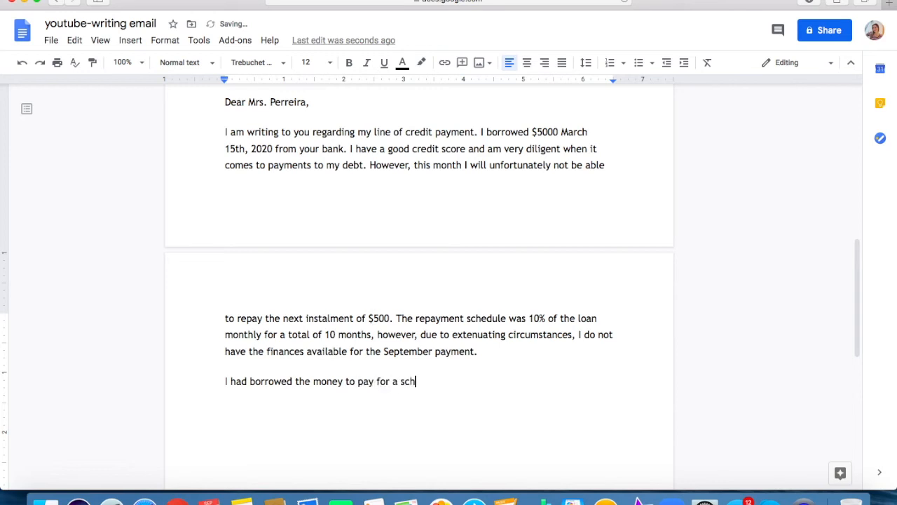
{"action": "type", "text": "ool program I am cur"}
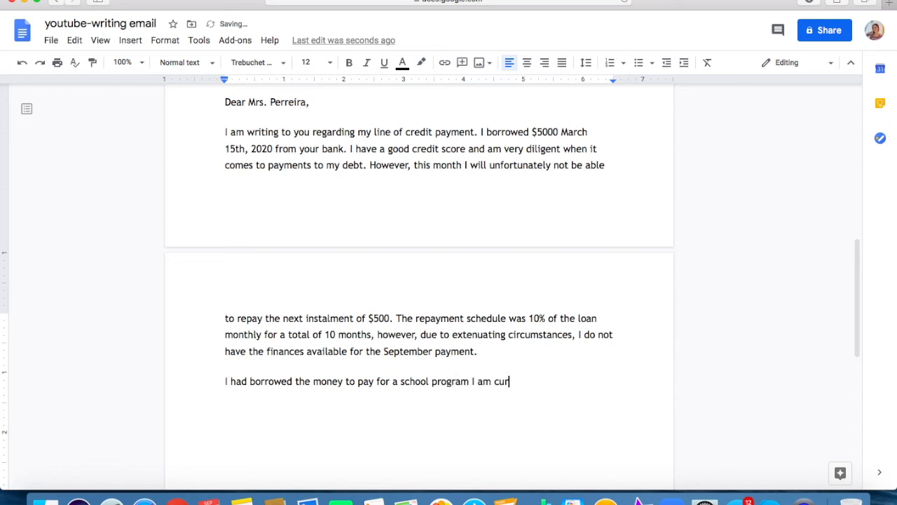
{"action": "type", "text": "rently enrolled in, dental "}
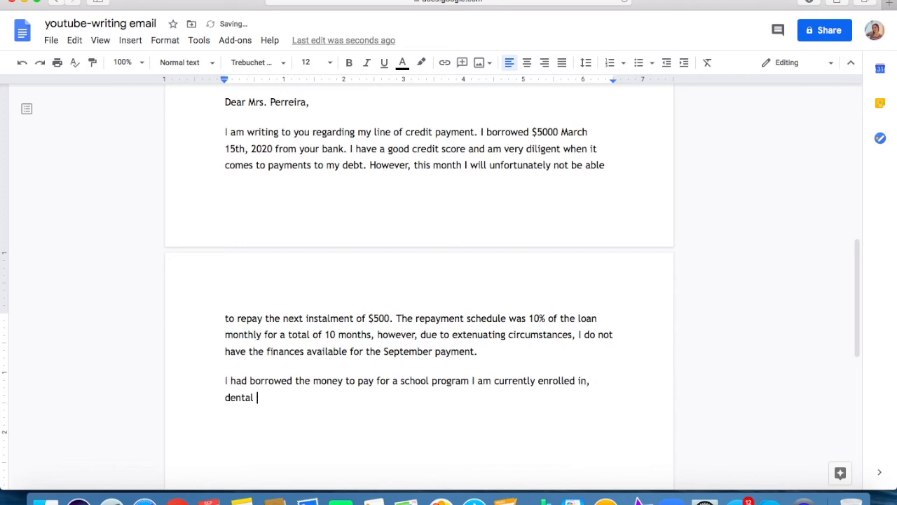
{"action": "type", "text": "rec"}
{"action": "key", "text": "BackSpace"}
{"action": "key", "text": "BackSpace"}
{"action": "key", "text": "BackSpace"}
{"action": "key", "text": "BackSpace"}
{"action": "key", "text": "BackSpace"}
{"action": "key", "text": "BackSpace"}
{"action": "key", "text": "BackSpace"}
{"action": "key", "text": "BackSpace"}
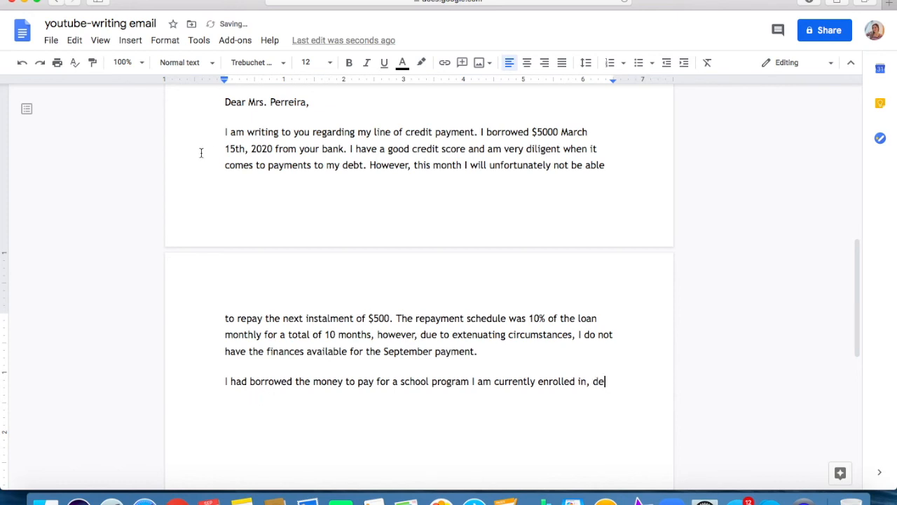
Insert "dental reception" before "school program" in the loan purpose sentence.
{"action": "left_click", "coordinate": [401, 382]}
{"action": "type", "text": "dental recept"}
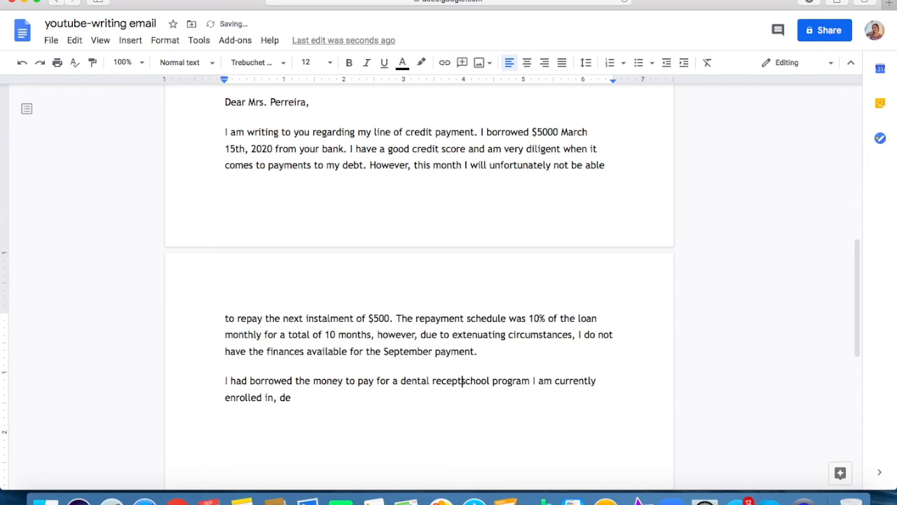
{"action": "type", "text": "ion"}
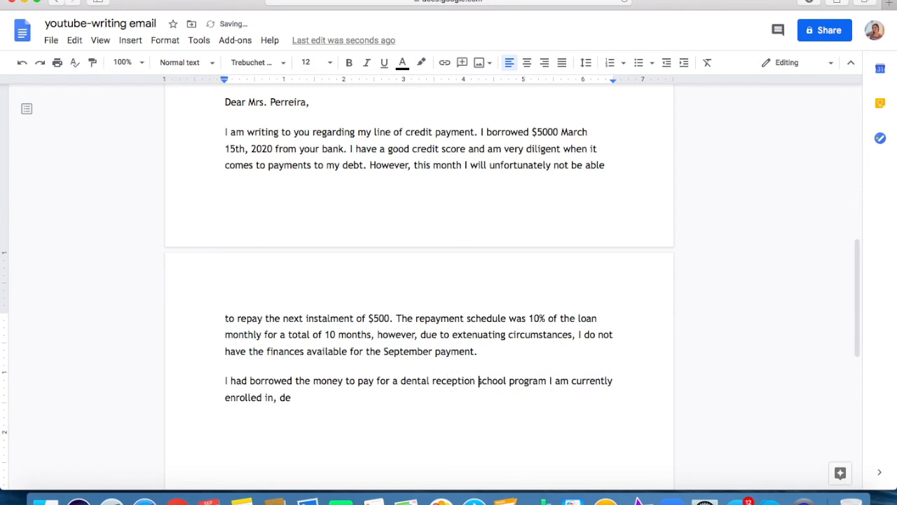
Remove the leftover ", de" after "enrolled in" and end the sentence with a period.
{"action": "left_click", "coordinate": [304, 398]}
{"action": "key", "text": "BackSpace"}
{"action": "key", "text": "BackSpace"}
{"action": "key", "text": "BackSpace"}
{"action": "key", "text": "BackSpace"}
{"action": "type", "text": "."}
Review the planning notes and start the next sentence with "I have been working part time at a restaurant".
{"action": "scroll", "coordinate": [357, 405], "scroll_direction": "up", "scroll_amount": 1}
{"action": "scroll", "coordinate": [332, 224], "scroll_direction": "up", "scroll_amount": 5}
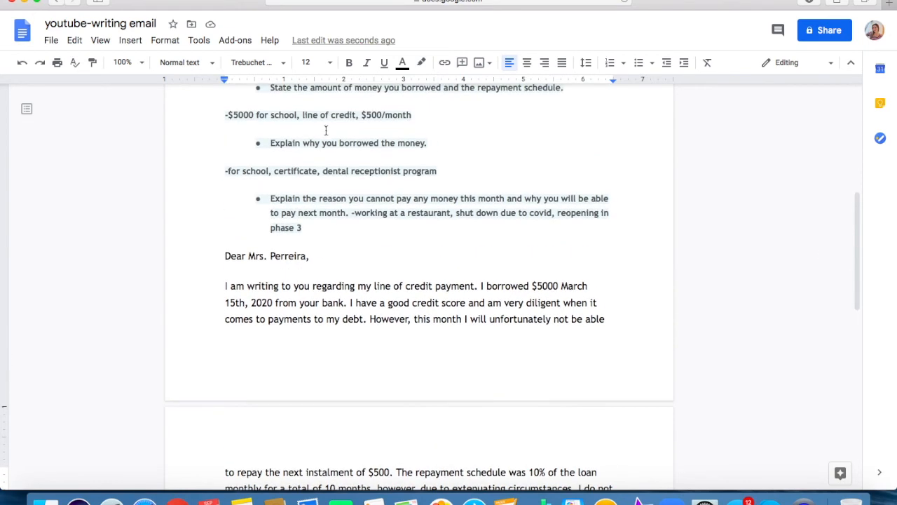
{"action": "scroll", "coordinate": [385, 144], "scroll_direction": "up", "scroll_amount": 1}
{"action": "scroll", "coordinate": [370, 234], "scroll_direction": "down", "scroll_amount": 6}
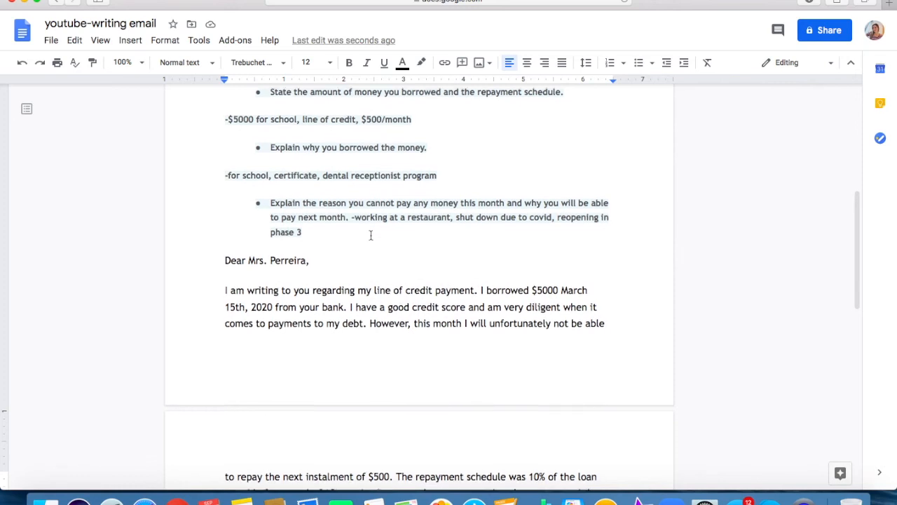
{"action": "type", "text": "I have been working part time at a"}
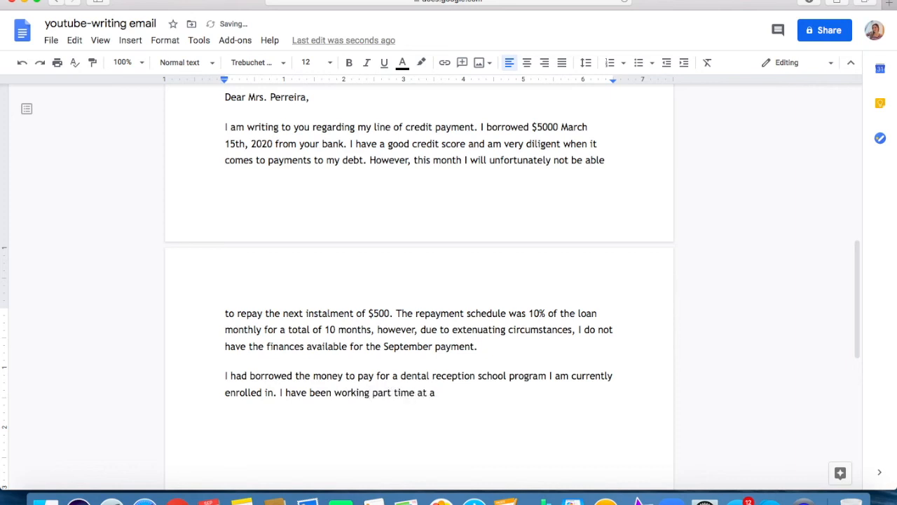
{"action": "type", "text": " res"}
{"action": "key", "text": "BackSpace"}
{"action": "type", "text": "aurant and was d"}
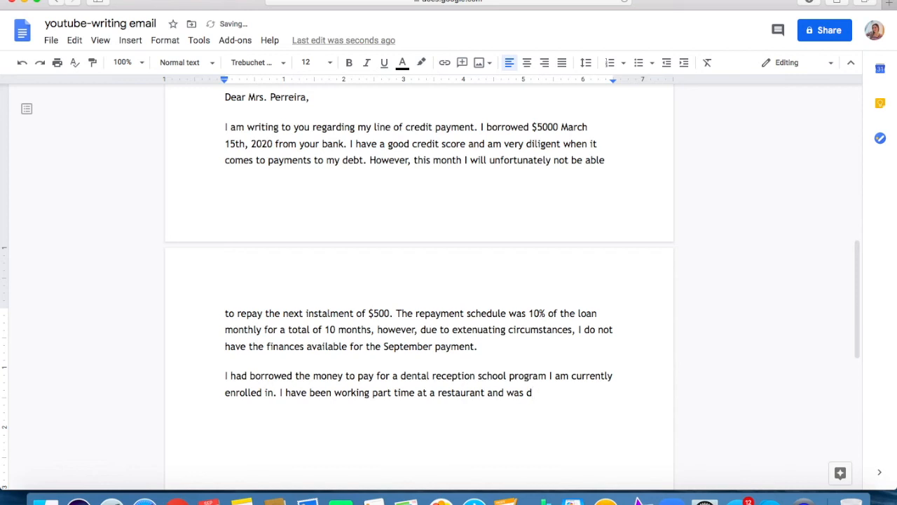
Finish the restaurant job sentence with "and was making a decent wage.".
{"action": "key", "text": "BackSpace"}
{"action": "key", "text": "BackSpace"}
{"action": "key", "text": "BackSpace"}
{"action": "key", "text": "BackSpace"}
{"action": "key", "text": "BackSpace"}
{"action": "type", "text": "was making"}
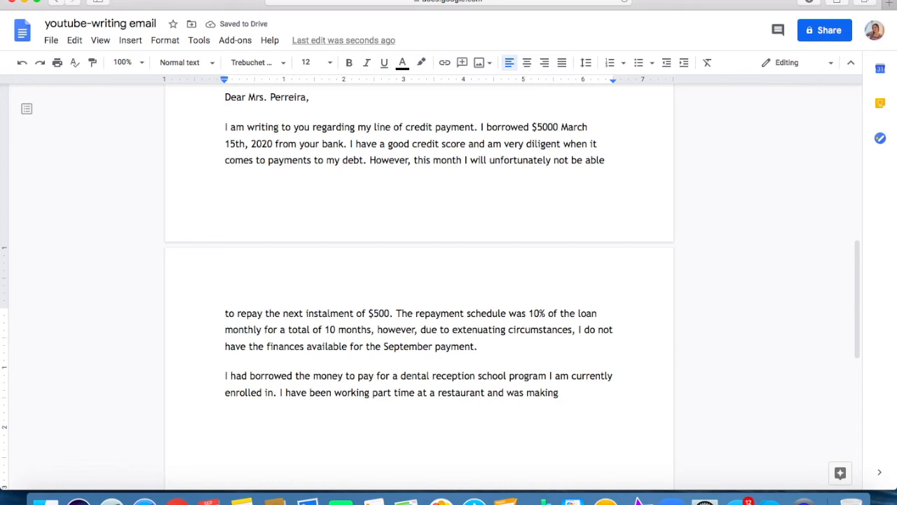
{"action": "type", "text": "a decent wag"}
{"action": "type", "text": "e."}
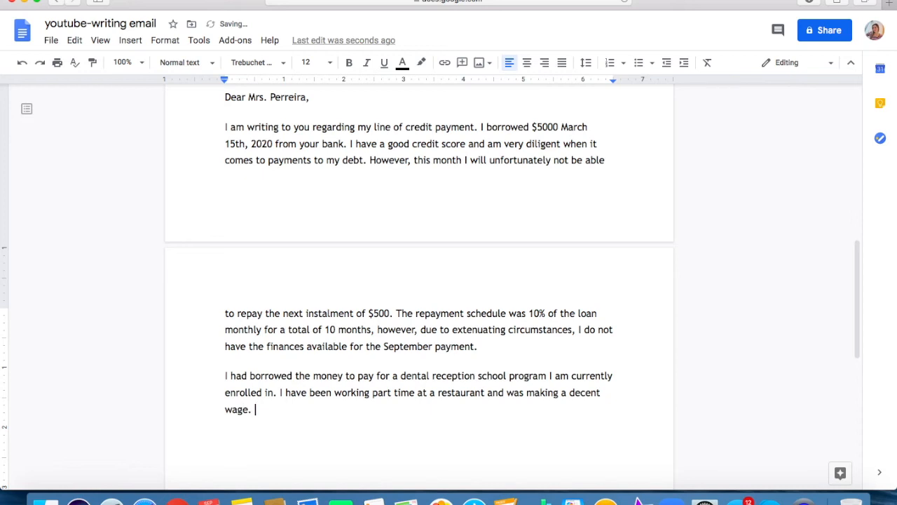
{"action": "type", "text": " Due to current"}
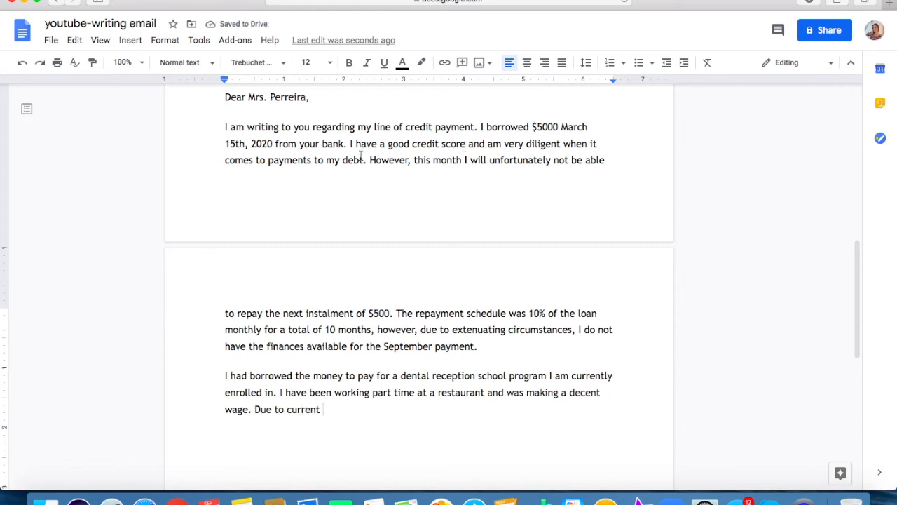
{"action": "scroll", "coordinate": [333, 326], "scroll_direction": "down", "scroll_amount": 1}
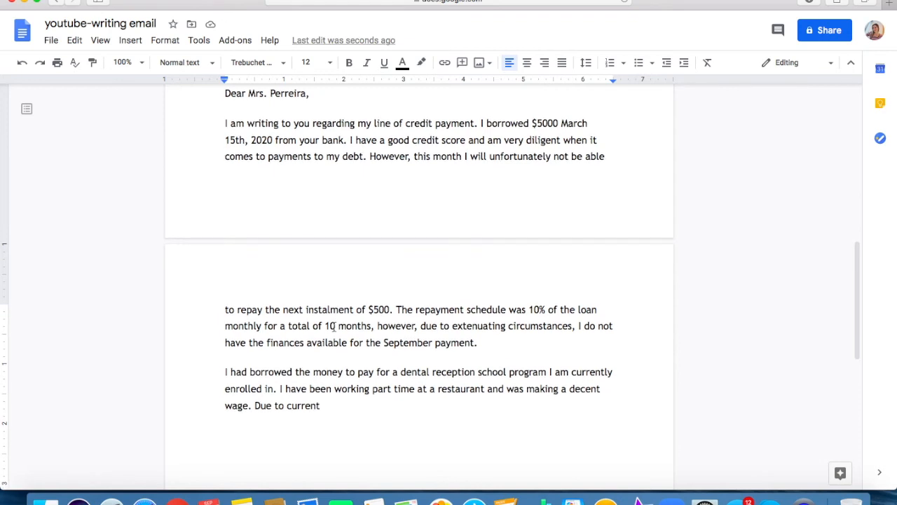
{"action": "scroll", "coordinate": [333, 326], "scroll_direction": "down", "scroll_amount": 1}
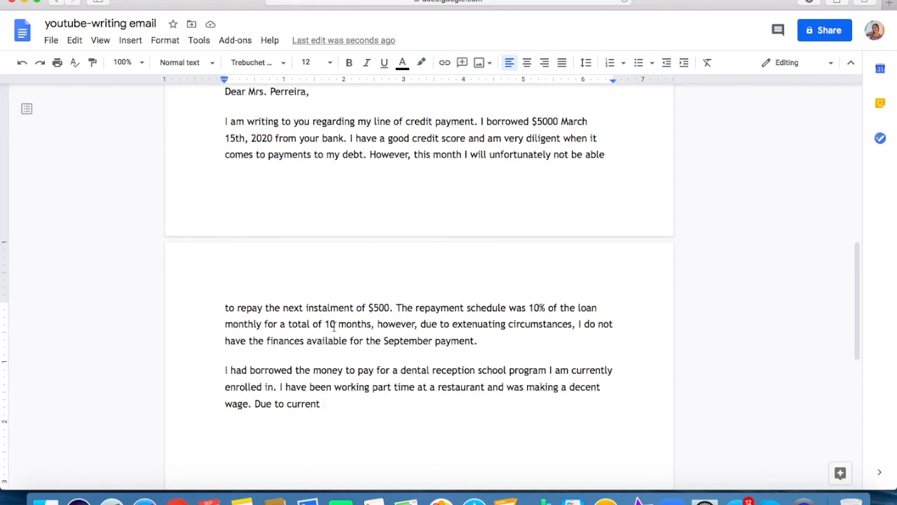
{"action": "key", "text": "BackSpace"}
{"action": "key", "text": "BackSpace"}
{"action": "key", "text": "BackSpace"}
{"action": "key", "text": "BackSpace"}
{"action": "key", "text": "BackSpace"}
{"action": "key", "text": "BackSpace"}
{"action": "key", "text": "BackSpace"}
{"action": "key", "text": "BackSpace"}
{"action": "key", "text": "BackSpace"}
{"action": "key", "text": "BackSpace"}
{"action": "key", "text": "BackSpace"}
{"action": "key", "text": "BackSpace"}
{"action": "key", "text": "BackSpace"}
{"action": "key", "text": "BackSpace"}
{"action": "key", "text": "BackSpace"}
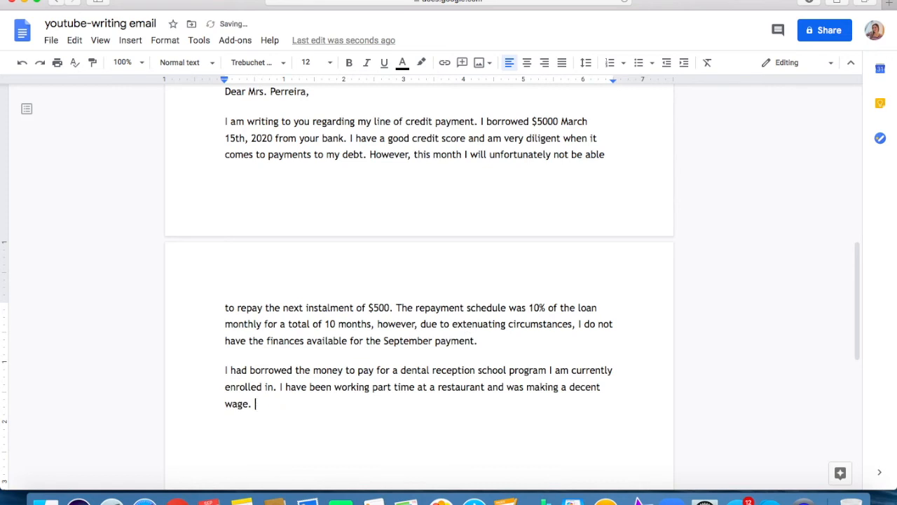
Add the text "The restaurant was closed because of the province's decision to return to" after the wage sentence.
{"action": "type", "text": "The restaurant wa"}
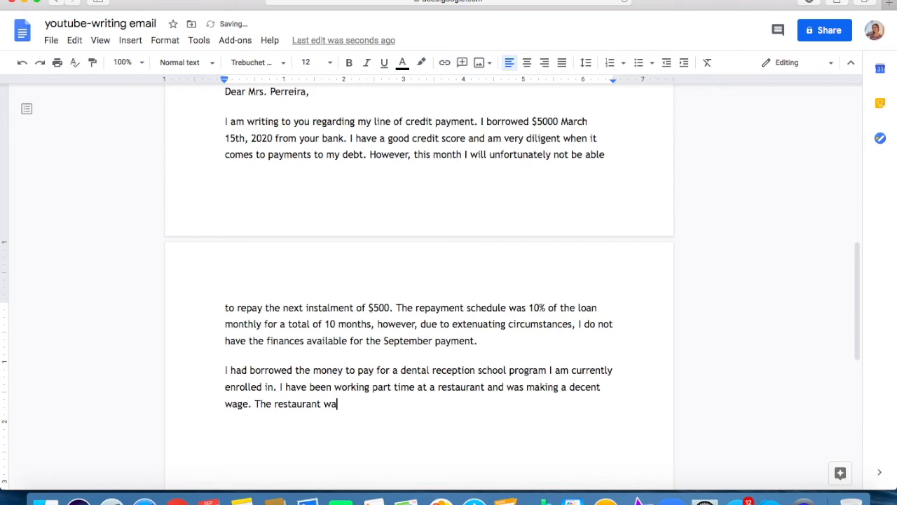
{"action": "type", "text": "s closed"}
{"action": "type", "text": "because of the provine"}
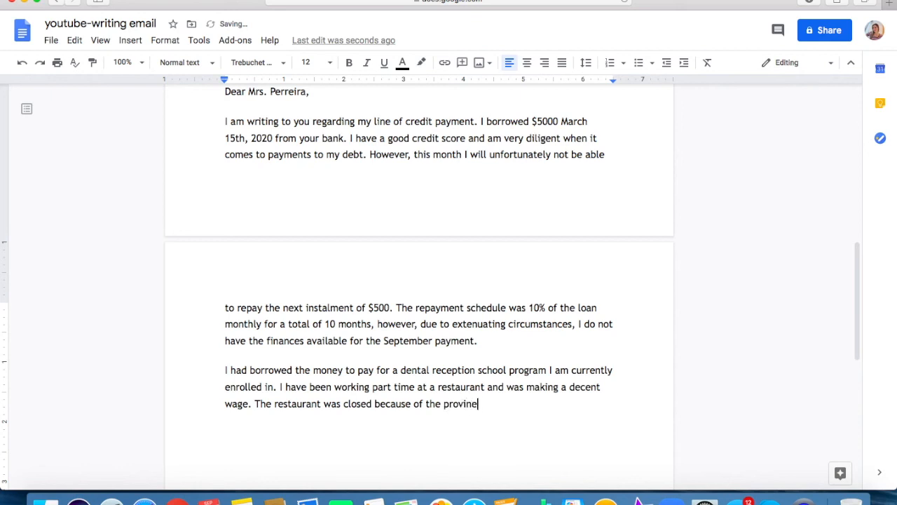
{"action": "key", "text": "BackSpace"}
{"action": "type", "text": "ce'"}
{"action": "type", "text": "s decision to "}
{"action": "type", "text": "return to "}
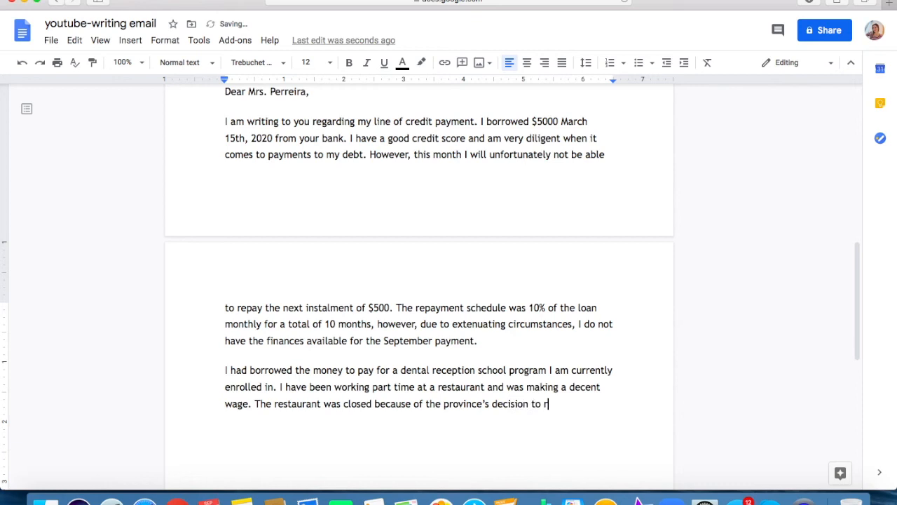
{"action": "type", "text": "pah"}
Continue the restaurant closure sentence with "phase 2 of quarantine".
{"action": "key", "text": "BackSpace"}
{"action": "key", "text": "BackSpace"}
{"action": "type", "text": "as"}
{"action": "key", "text": "BackSpace"}
{"action": "key", "text": "BackSpace"}
{"action": "key", "text": "BackSpace"}
{"action": "type", "text": "phase 2 of quarantine"}
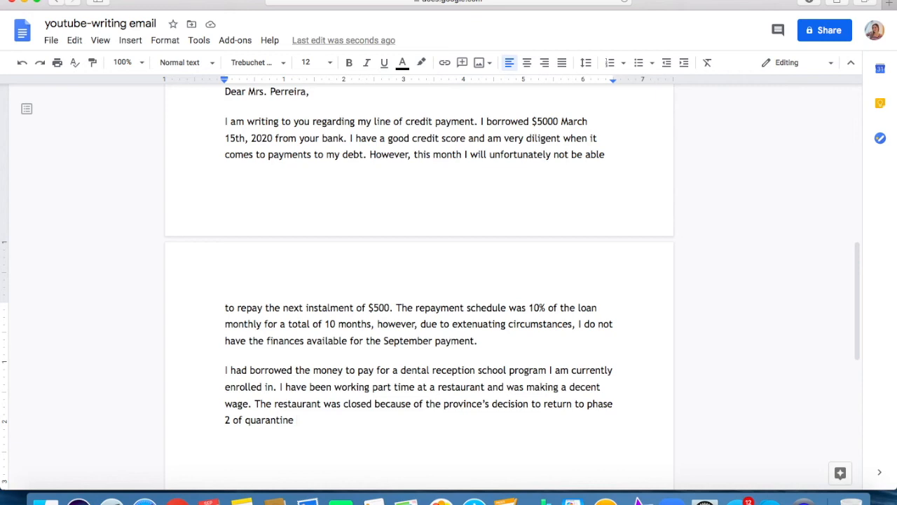
End the restaurant closure sentence with "so I was out of work for close to a month.".
{"action": "key", "text": "BackSpace"}
{"action": "type", "text": "so I was out of work "}
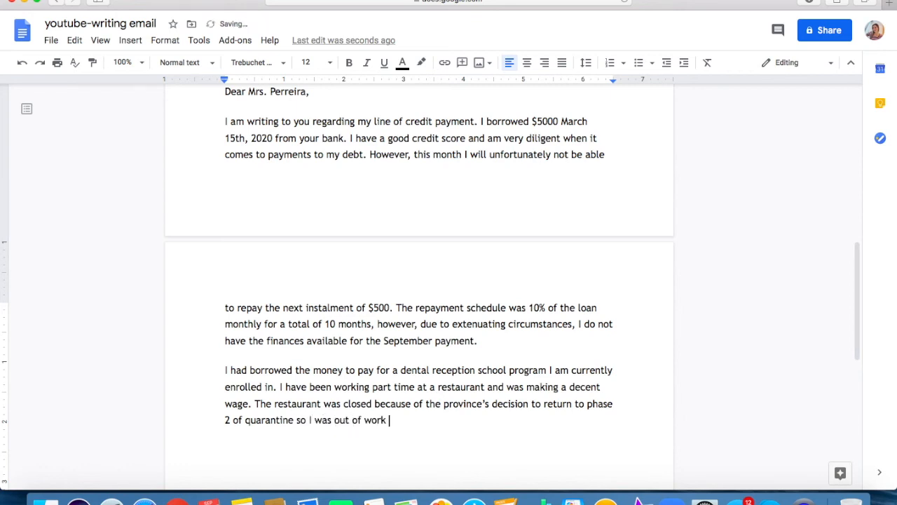
{"action": "type", "text": "for close to a month. "}
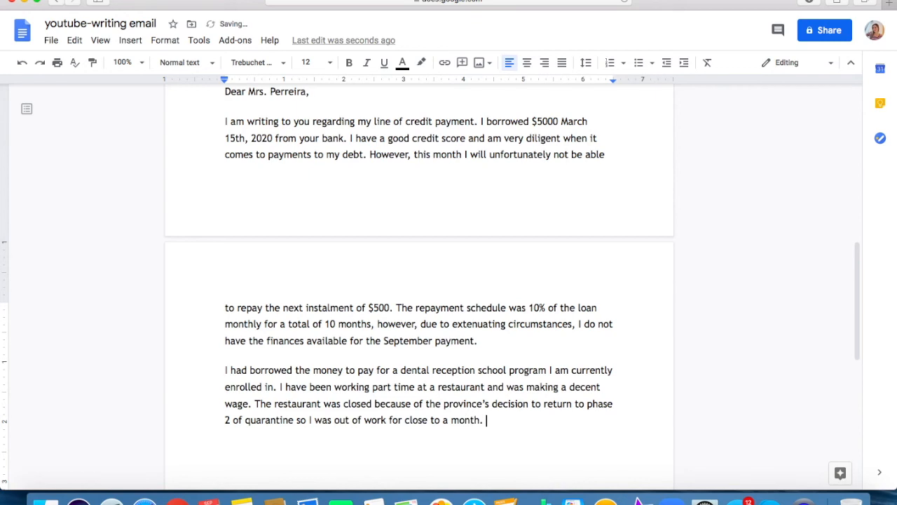
{"action": "type", "text": "Luckily "}
{"action": "type", "text": "they ar"}
{"action": "type", "text": "e reopeni"}
{"action": "type", "text": "ng this coming "}
{"action": "type", "text": "weekend and I w"}
{"action": "type", "text": "ill be back t"}
{"action": "type", "text": "o "}
{"action": "type", "text": "wo"}
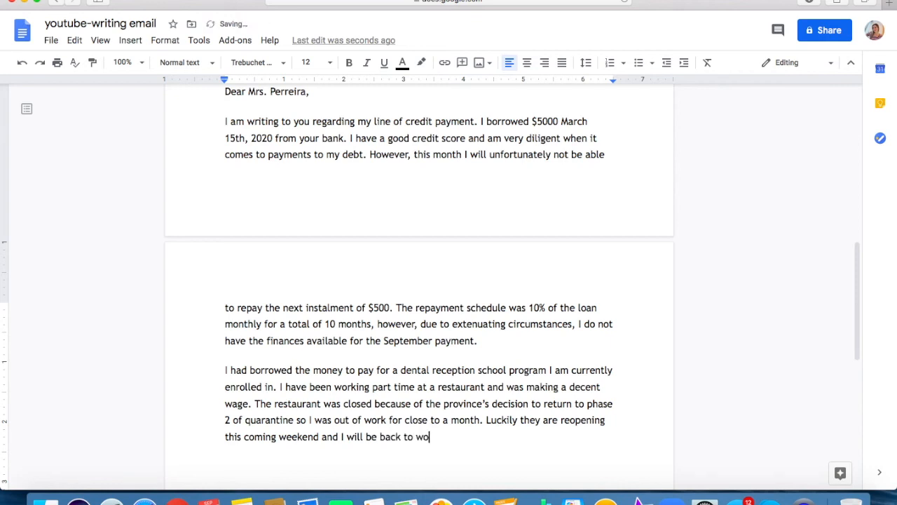
{"action": "type", "text": "rk on Friday."}
Check the word count of the email text from the greeting through the sentence about returning to work.
{"action": "left_click_drag", "start_coordinate": [488, 437], "coordinate": [203, 111]}
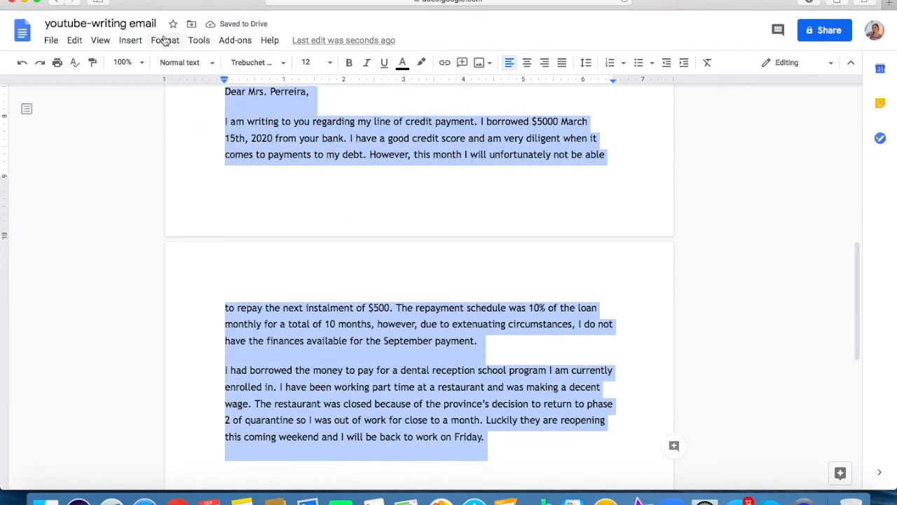
{"action": "left_click", "coordinate": [195, 43]}
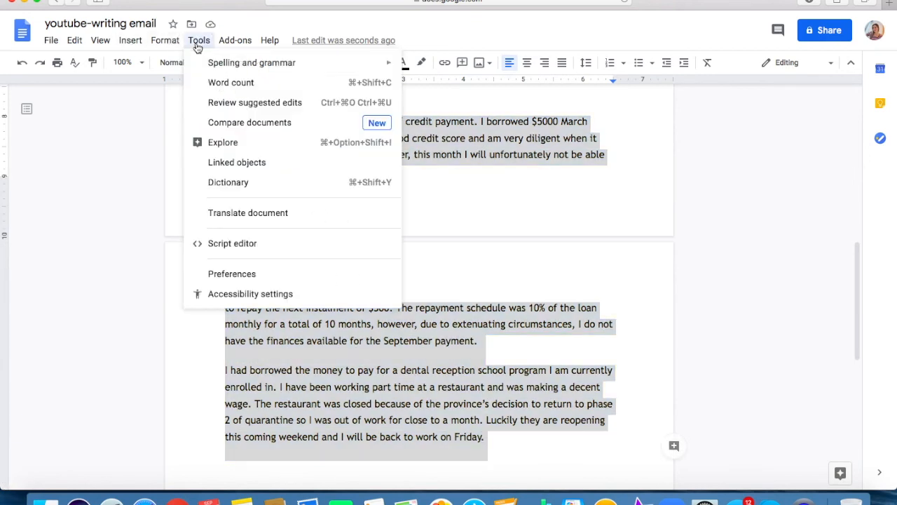
{"action": "left_click", "coordinate": [224, 84]}
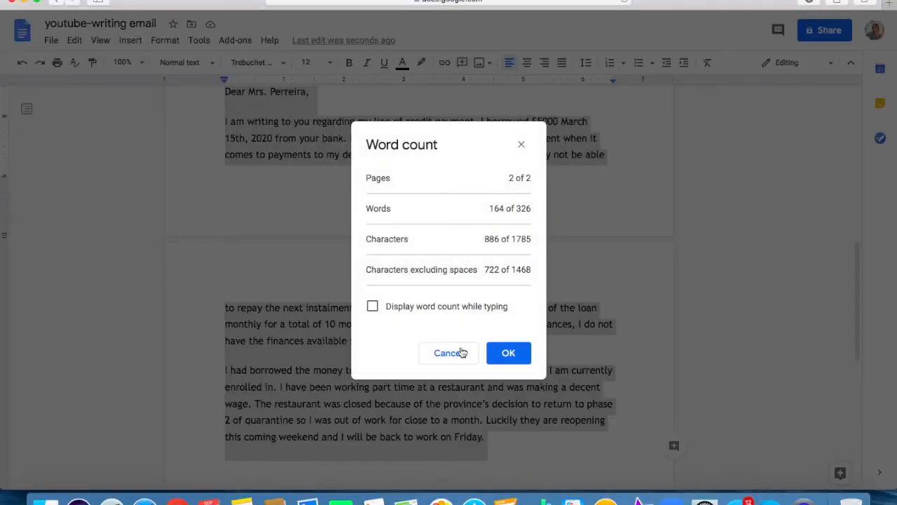
{"action": "left_click", "coordinate": [521, 147]}
{"action": "left_click", "coordinate": [439, 397]}
Compare the drafted email paragraphs with the task requirements and planning notes above the greeting.
{"action": "scroll", "coordinate": [439, 398], "scroll_direction": "down", "scroll_amount": 1}
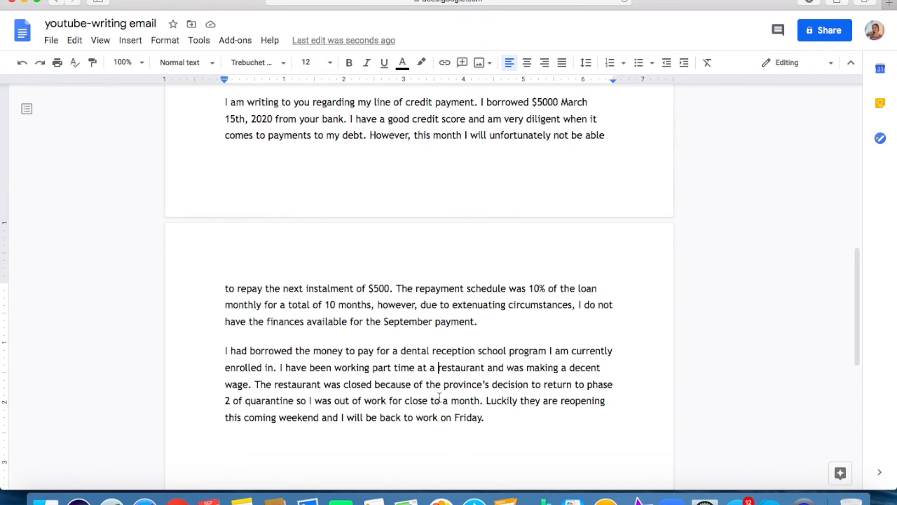
{"action": "scroll", "coordinate": [439, 397], "scroll_direction": "up", "scroll_amount": 6}
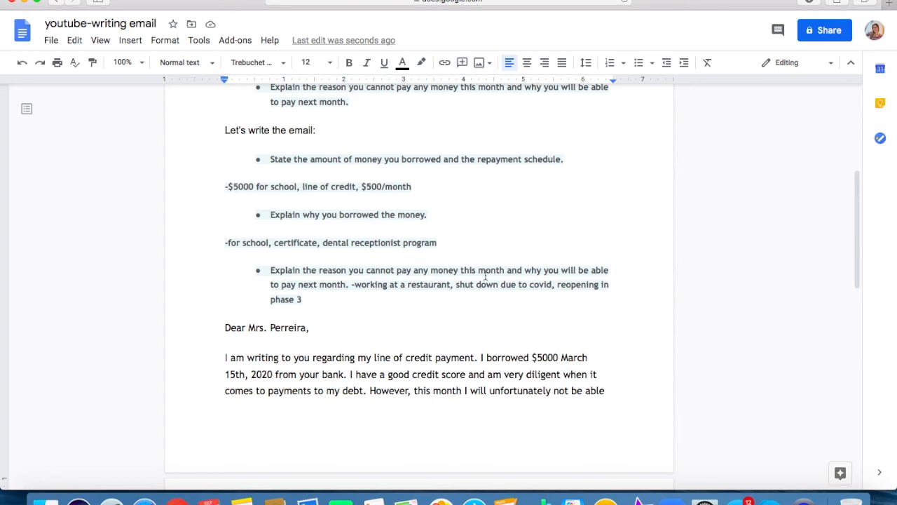
{"action": "scroll", "coordinate": [312, 309], "scroll_direction": "up", "scroll_amount": 1}
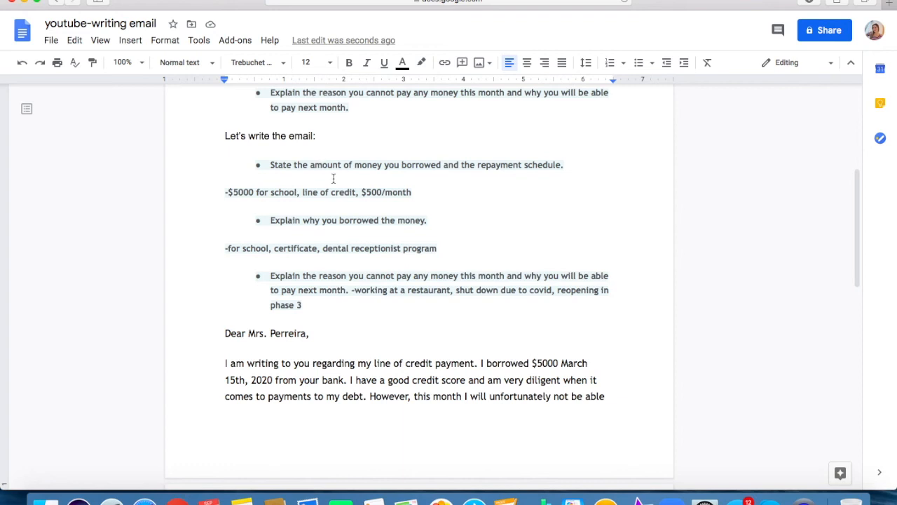
{"action": "scroll", "coordinate": [334, 179], "scroll_direction": "down", "scroll_amount": 4}
{"action": "scroll", "coordinate": [255, 338], "scroll_direction": "down", "scroll_amount": 2}
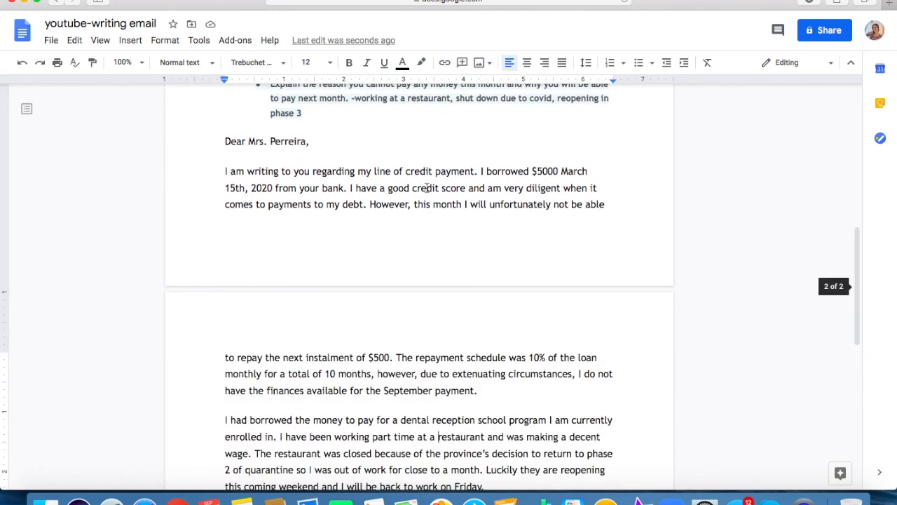
Continue the second paragraph after the Friday sentence with "For this reason I will be able to pay".
{"action": "scroll", "coordinate": [315, 386], "scroll_direction": "down", "scroll_amount": 3}
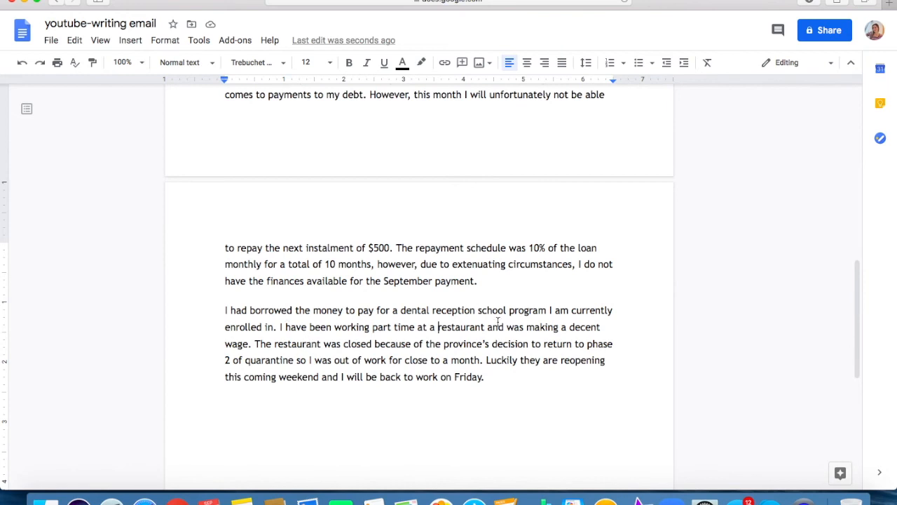
{"action": "scroll", "coordinate": [489, 347], "scroll_direction": "down", "scroll_amount": 1}
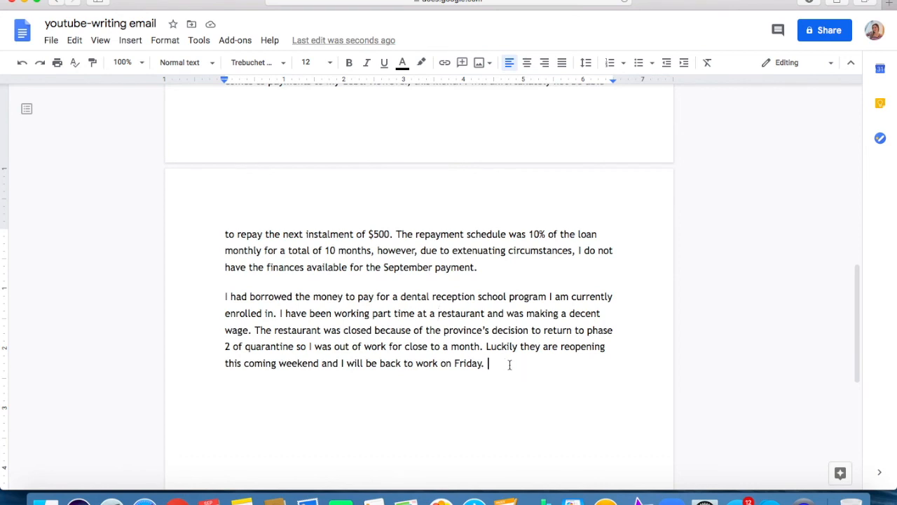
{"action": "type", "text": "For this reason I will"}
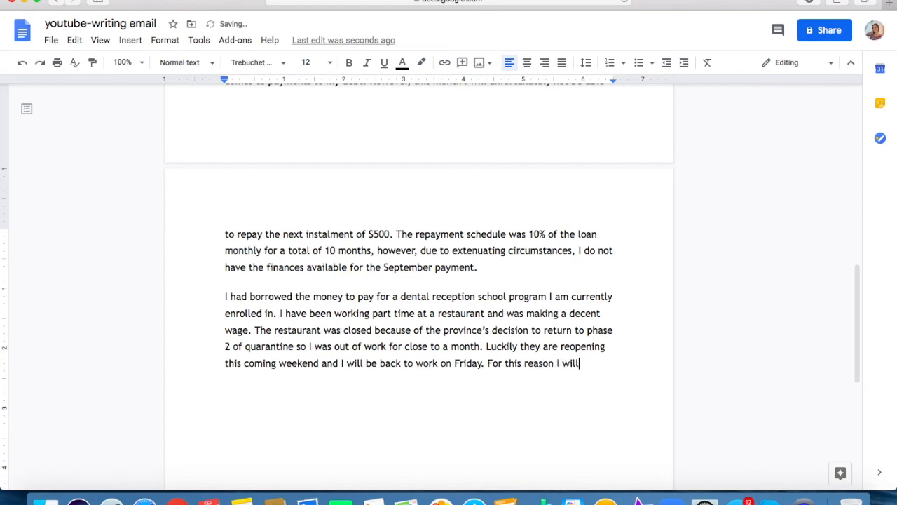
{"action": "type", "text": " be able "}
{"action": "type", "text": "to pay "}
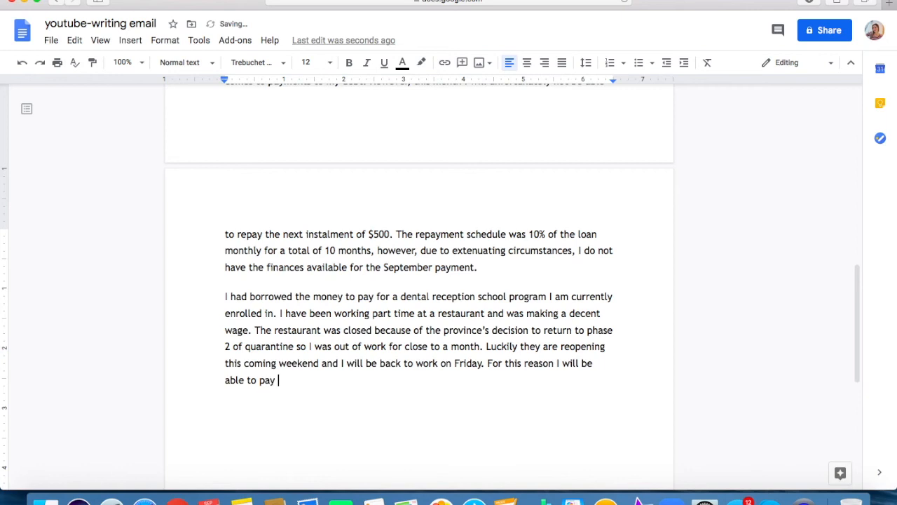
{"action": "type", "text": "the next insyal"}
Continue the sentence about being able to pay with "the next installment".
{"action": "key", "text": "BackSpace"}
{"action": "key", "text": "BackSpace"}
{"action": "key", "text": "BackSpace"}
{"action": "type", "text": "tallment "}
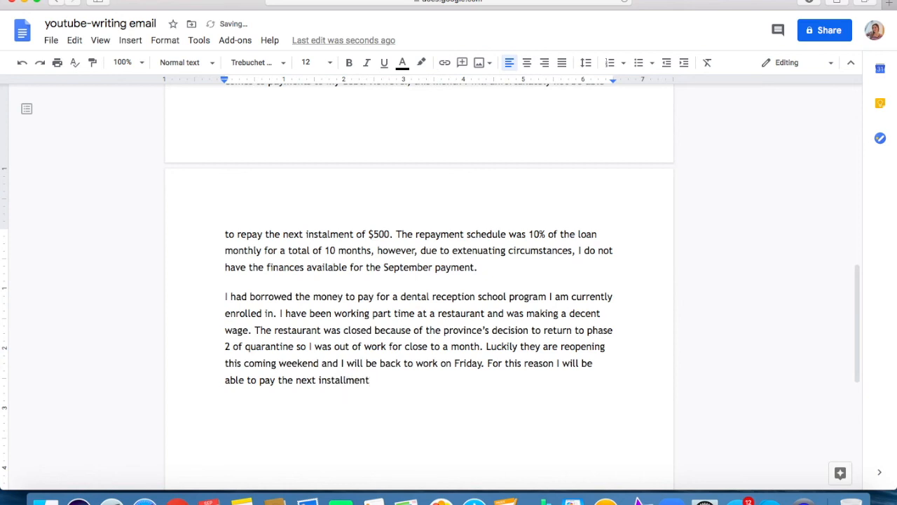
{"action": "type", "text": "of my l"}
{"action": "type", "text": "o"}
End the installment sentence with "to my line of credit.".
{"action": "key", "text": "BackSpace"}
{"action": "key", "text": "BackSpace"}
{"action": "key", "text": "BackSpace"}
{"action": "key", "text": "BackSpace"}
{"action": "key", "text": "BackSpace"}
{"action": "key", "text": "BackSpace"}
{"action": "key", "text": "BackSpace"}
{"action": "key", "text": "BackSpace"}
{"action": "type", "text": "to my line of credit."}
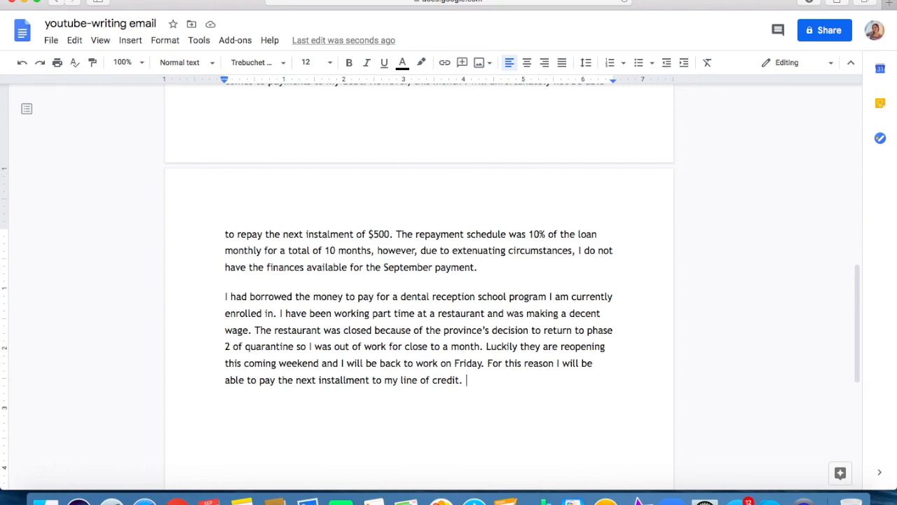
Start the closing sentence of the second paragraph with "I appreciate your understanding on this matter".
{"action": "type", "text": "T"}
{"action": "key", "text": "BackSpace"}
{"action": "type", "text": "I appria"}
{"action": "key", "text": "BackSpace"}
{"action": "type", "text": "ciate your understanding on this m"}
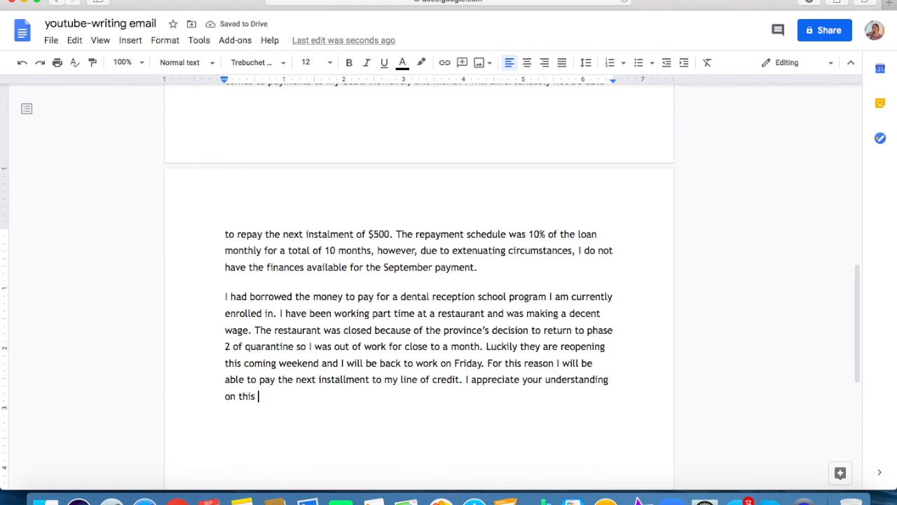
{"action": "type", "text": "a"}
{"action": "key", "text": "BackSpace"}
{"action": "type", "text": "matter and look forward to continue to do my ban"}
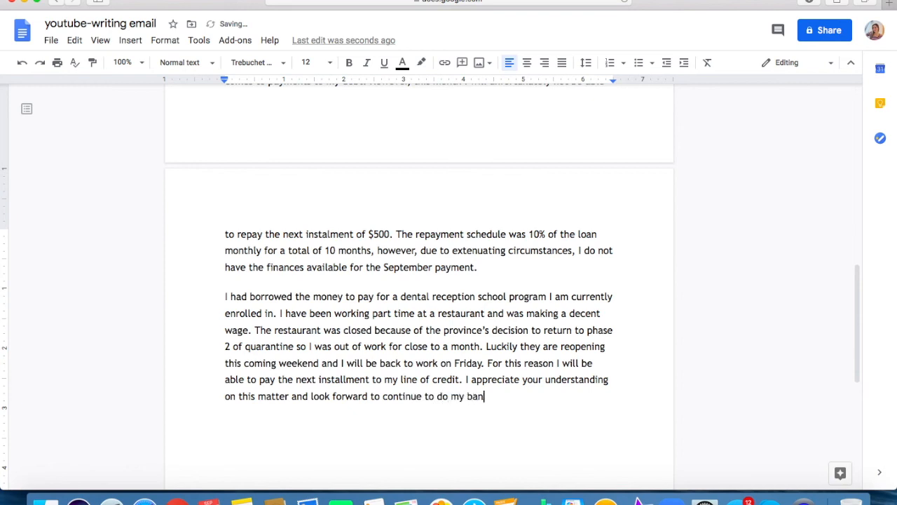
{"action": "type", "text": "king at your "}
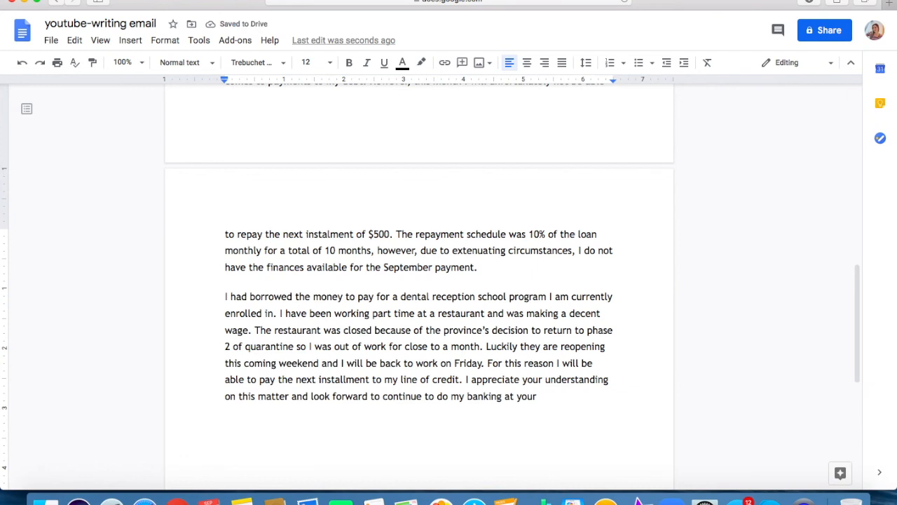
{"action": "type", "text": "establishment."}
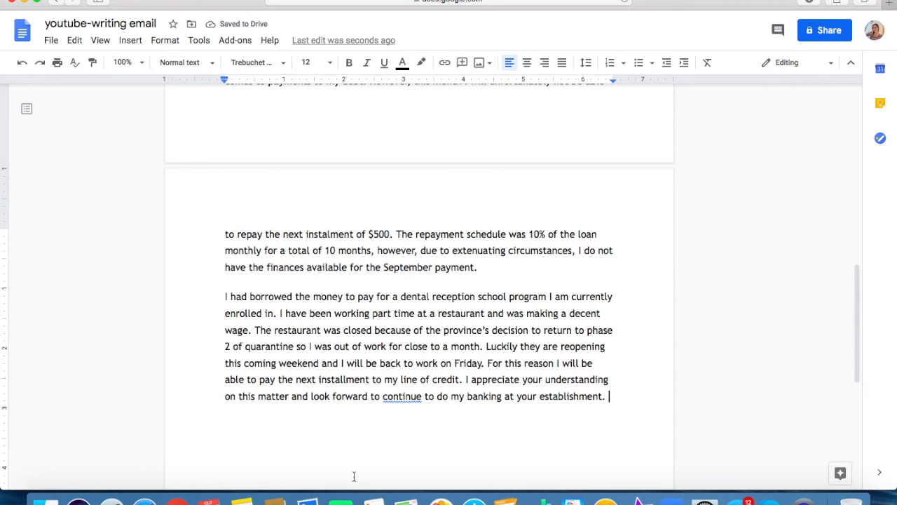
Finish the appreciation sentence so it reads "and look forward to continuing to do my banking at your establishment.".
{"action": "left_click", "coordinate": [400, 397]}
{"action": "left_click", "coordinate": [409, 379]}
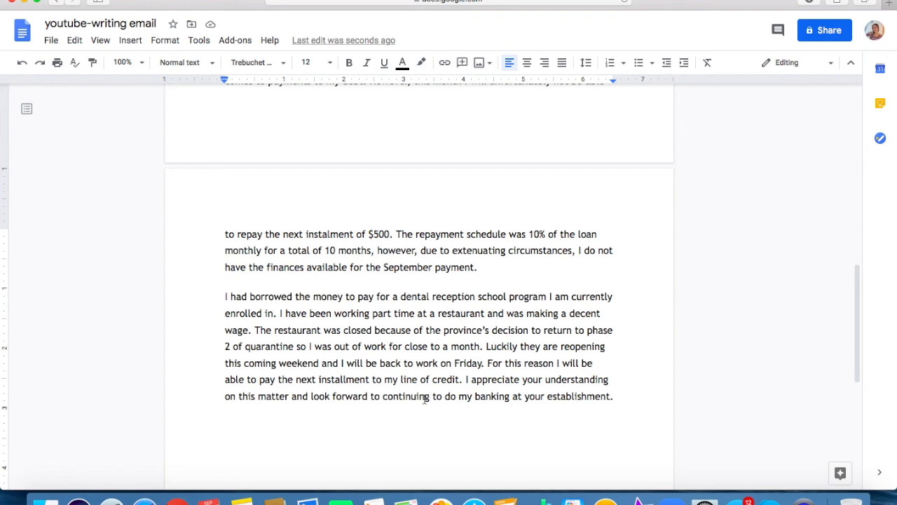
Close the email with "Regards," and the sender's first name on a separate line below it.
{"action": "left_click", "coordinate": [237, 424]}
{"action": "type", "text": "Regar"}
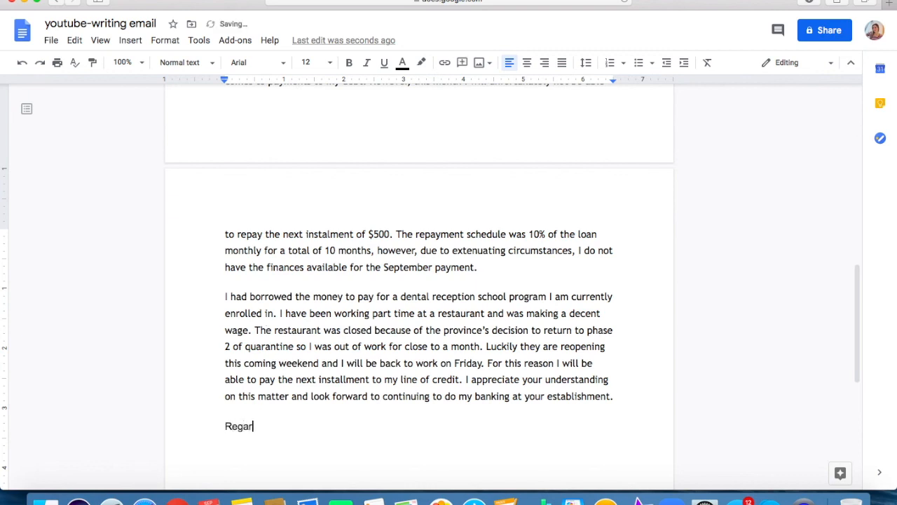
{"action": "type", "text": "ds,"}
{"action": "key", "text": "Return"}
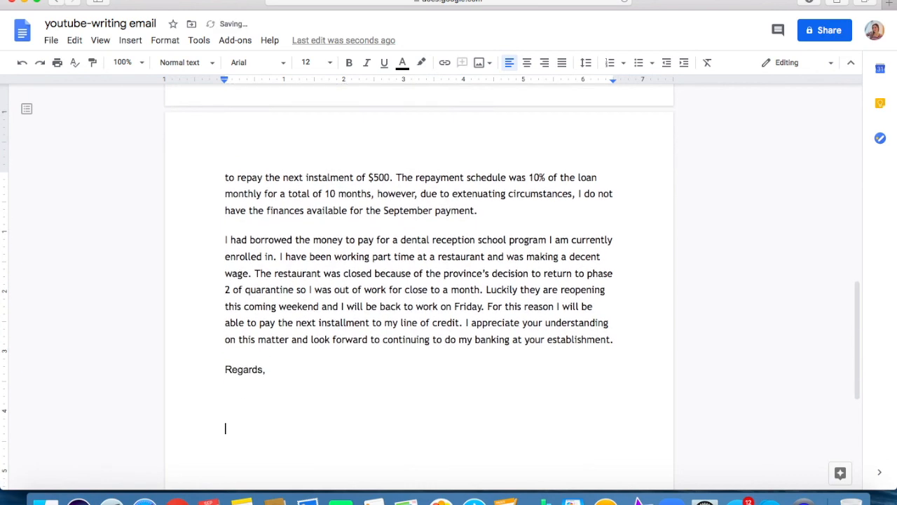
{"action": "type", "text": "Annabelle"}
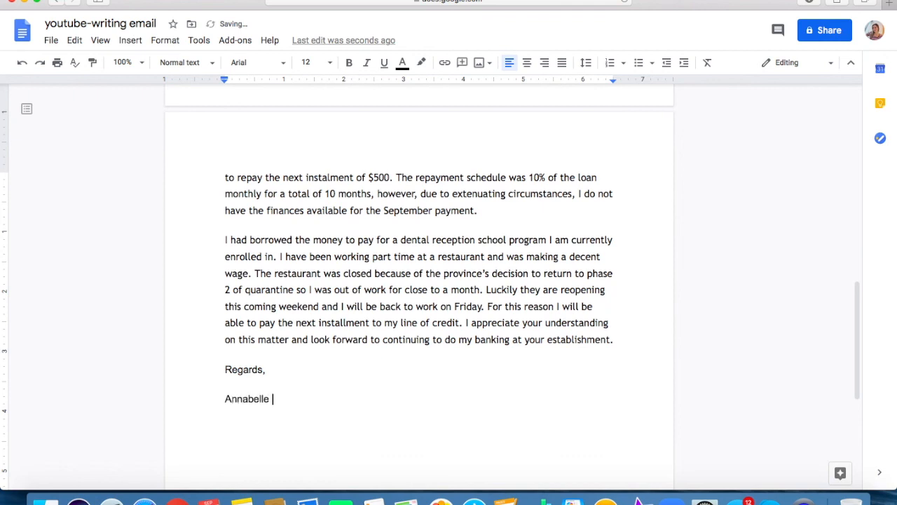
Insert blank lines above the greeting so the whole email starts on the second page.
{"action": "scroll", "coordinate": [419, 281], "scroll_direction": "up", "scroll_amount": 3}
{"action": "scroll", "coordinate": [129, 84], "scroll_direction": "down", "scroll_amount": 1}
{"action": "left_click", "coordinate": [225, 111]}
{"action": "key", "text": "Return"}
{"action": "key", "text": "Return"}
{"action": "key", "text": "Return"}
{"action": "key", "text": "Return"}
{"action": "key", "text": "Return"}
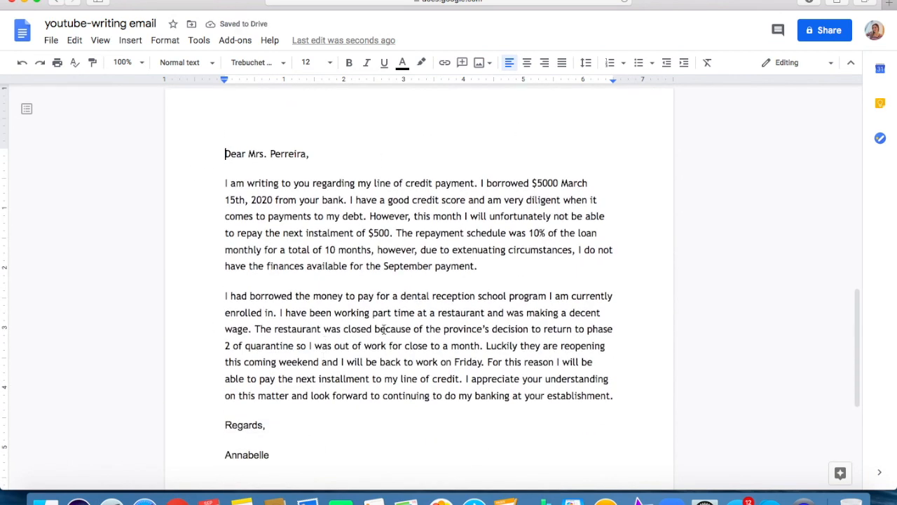
Try a space before the period after "payment" and before the comma after "10 months" in the first paragraph.
{"action": "scroll", "coordinate": [379, 337], "scroll_direction": "down", "scroll_amount": 1}
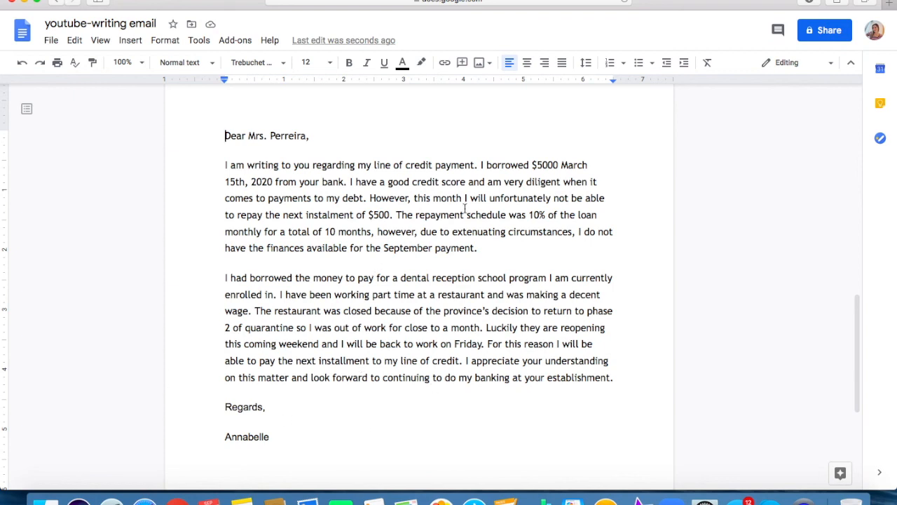
{"action": "left_click", "coordinate": [475, 167]}
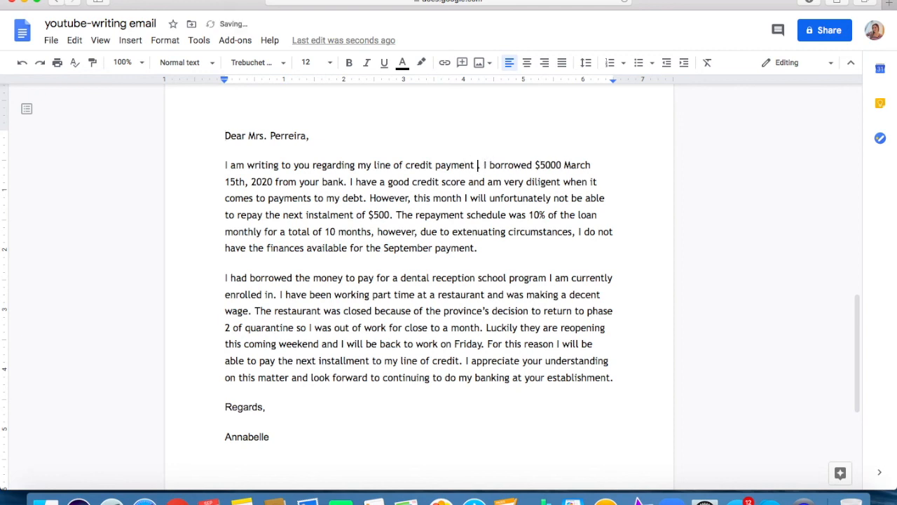
{"action": "left_click", "coordinate": [514, 255]}
{"action": "left_click", "coordinate": [475, 166]}
{"action": "key", "text": "BackSpace"}
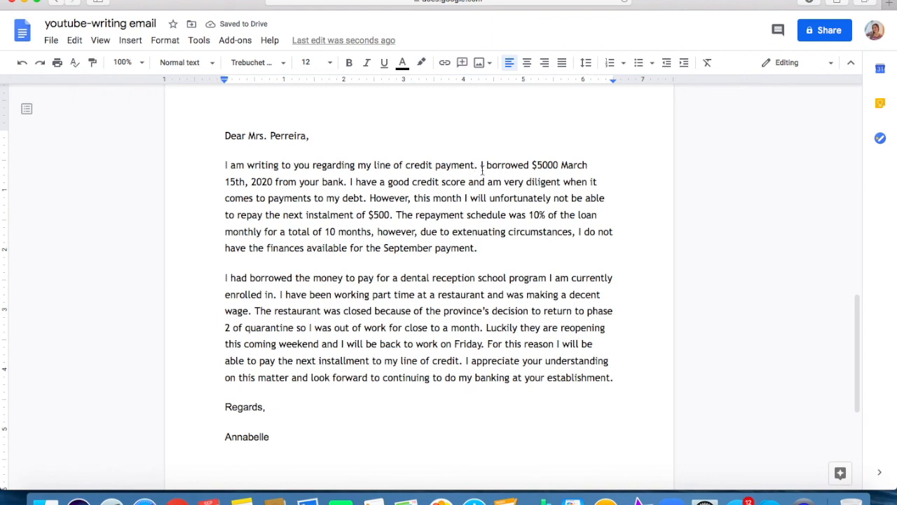
{"action": "left_click", "coordinate": [371, 232]}
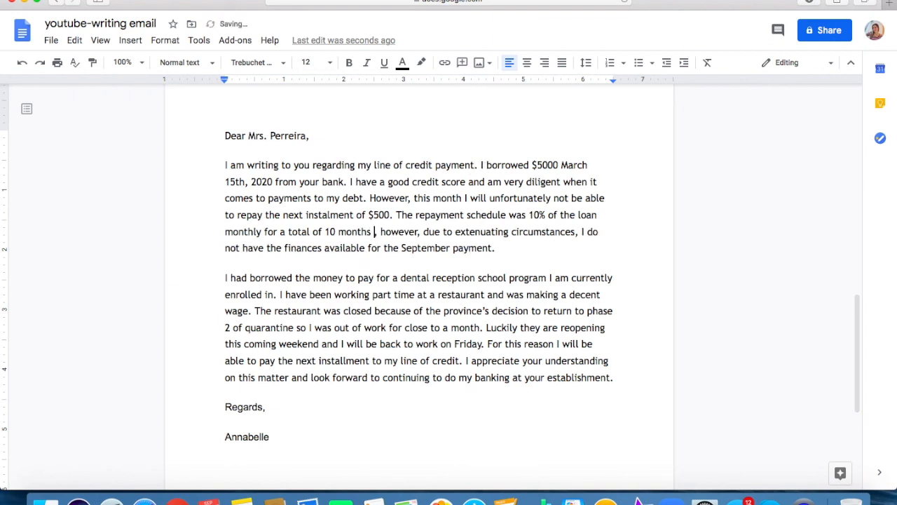
{"action": "key", "text": "BackSpace"}
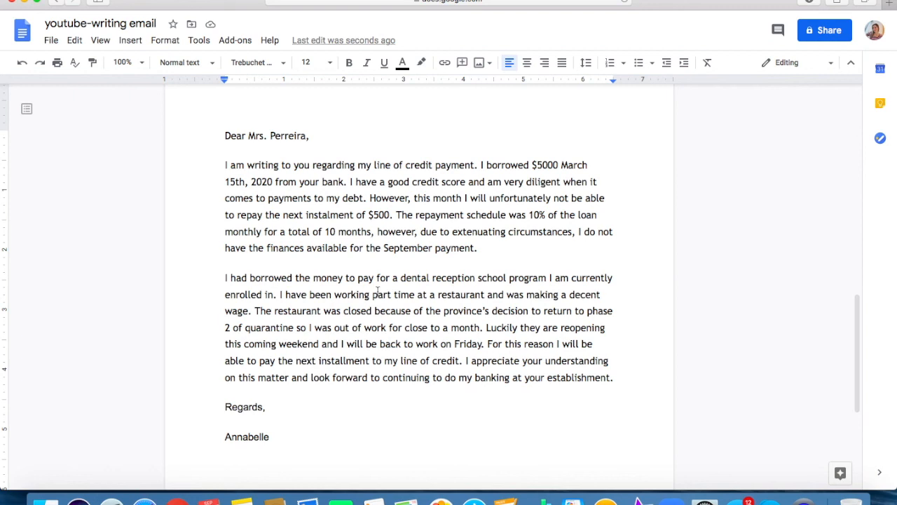
Insert "on" before "March 15th, 2020" and remove "had" from "I had borrowed" in the second paragraph.
{"action": "left_click", "coordinate": [560, 166]}
{"action": "type", "text": "on"}
{"action": "double_click", "coordinate": [239, 278]}
{"action": "key", "text": "BackSpace"}
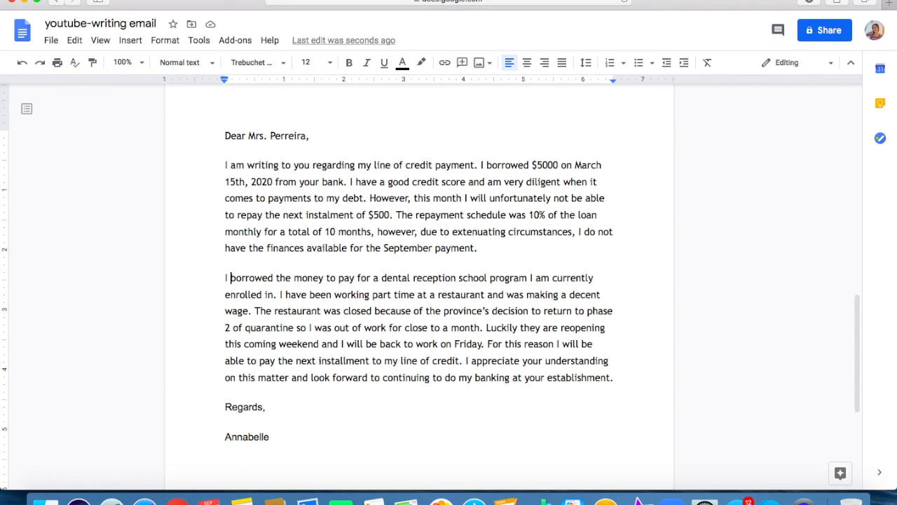
Hyphenate "part-time" and add a comma after "Luckily" in the second paragraph.
{"action": "left_click", "coordinate": [394, 294]}
{"action": "key", "text": "BackSpace"}
{"action": "type", "text": "0"}
{"action": "key", "text": "BackSpace"}
{"action": "type", "text": "-"}
{"action": "left_click", "coordinate": [420, 361]}
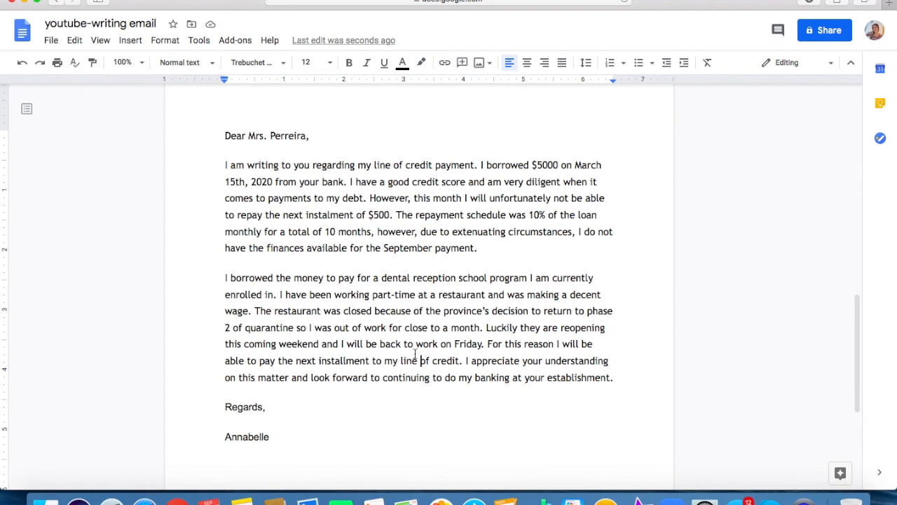
{"action": "left_click", "coordinate": [519, 327]}
{"action": "type", "text": ","}
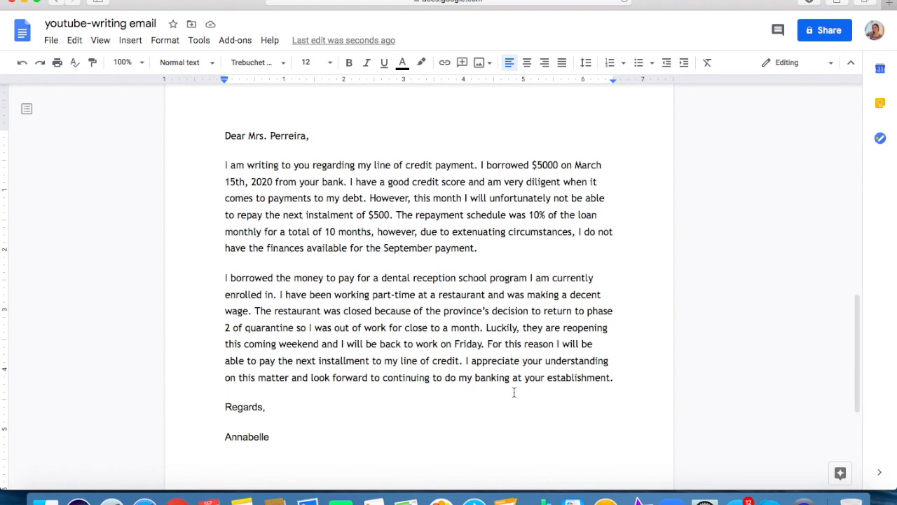
Replace "to my line of credit" after "the next installment" with "of my".
{"action": "scroll", "coordinate": [505, 391], "scroll_direction": "down", "scroll_amount": 1}
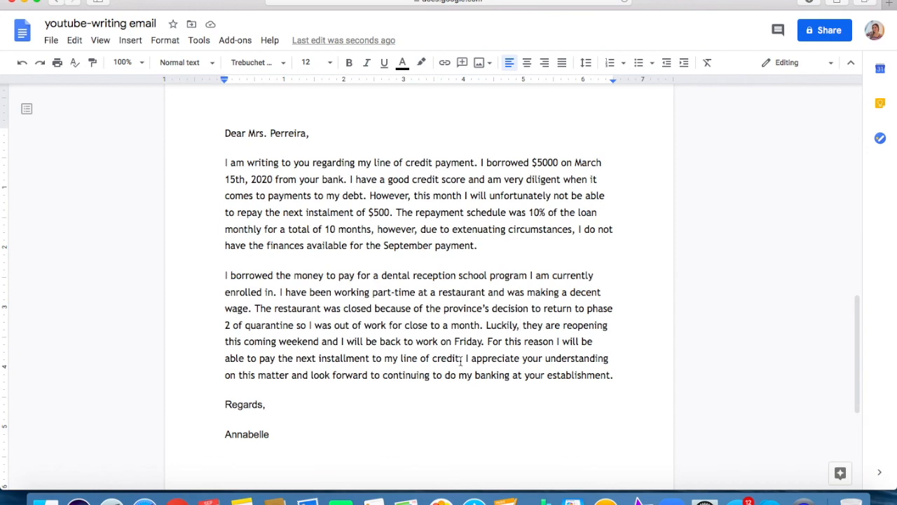
{"action": "left_click_drag", "start_coordinate": [462, 359], "coordinate": [373, 364]}
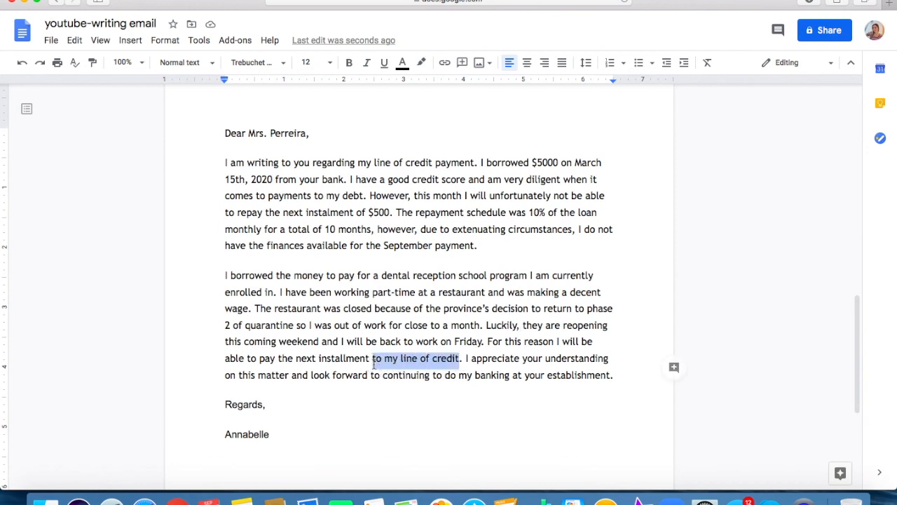
{"action": "key", "text": "BackSpace"}
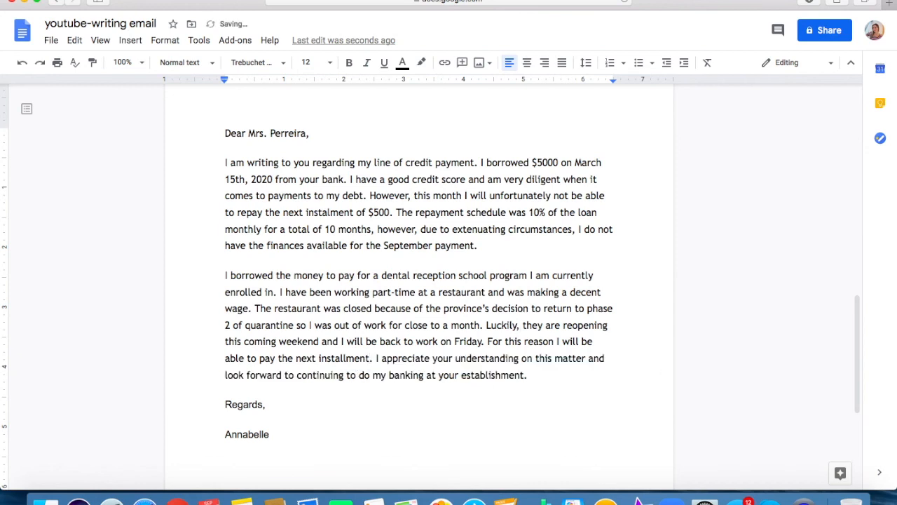
{"action": "key", "text": "Delete"}
{"action": "type", "text": "of my"}
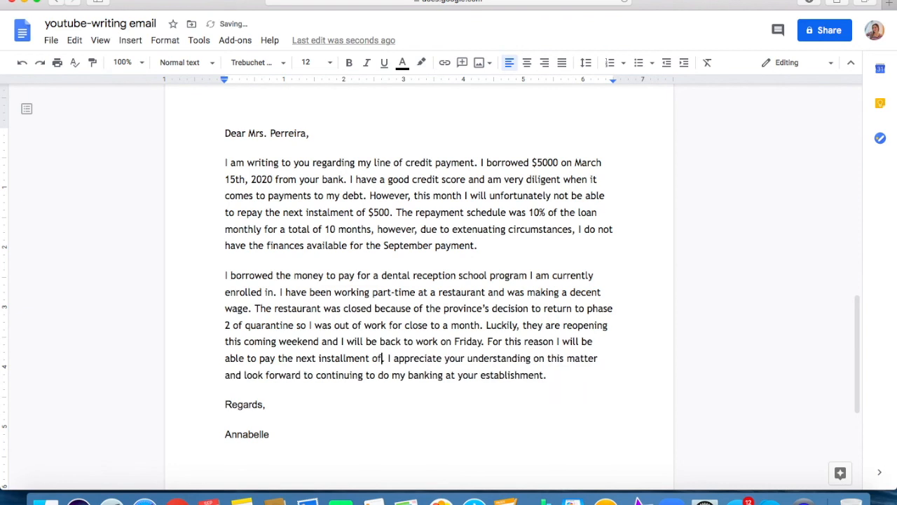
{"action": "type", "text": "."}
Check the task prompt's wording and complete the phrase "the next installment of my" with "loan repayment".
{"action": "scroll", "coordinate": [322, 220], "scroll_direction": "up", "scroll_amount": 10}
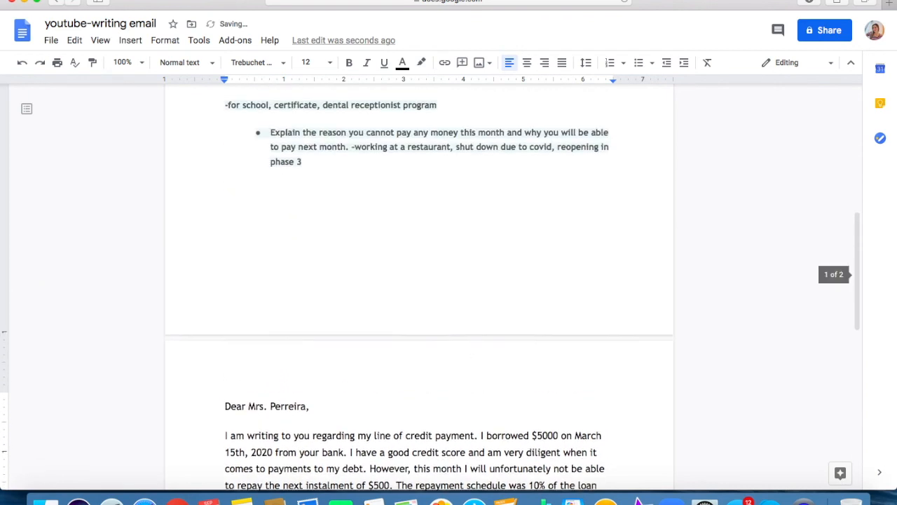
{"action": "scroll", "coordinate": [322, 220], "scroll_direction": "up", "scroll_amount": 3}
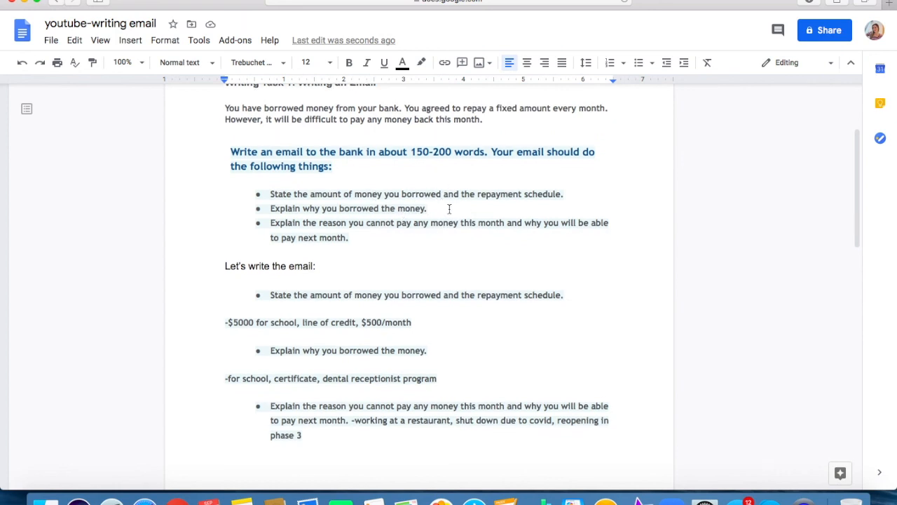
{"action": "scroll", "coordinate": [447, 210], "scroll_direction": "up", "scroll_amount": 1}
{"action": "scroll", "coordinate": [449, 210], "scroll_direction": "up", "scroll_amount": 1}
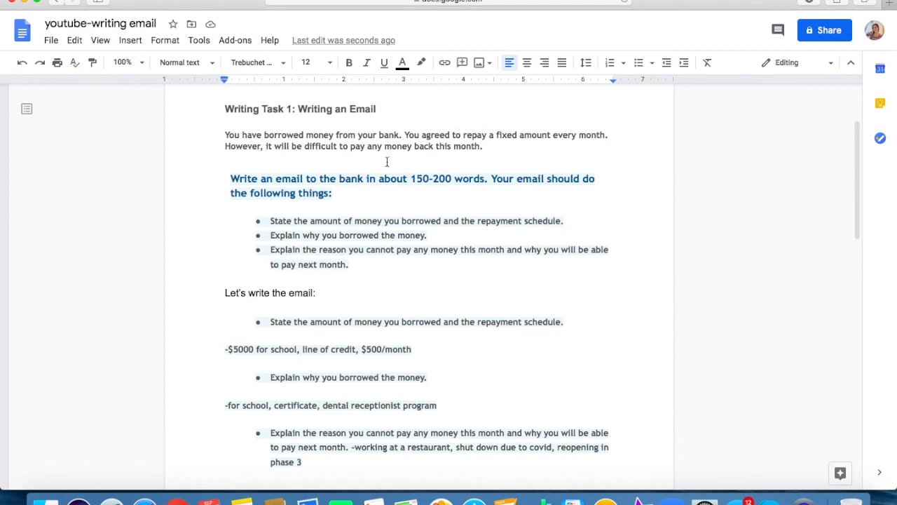
{"action": "scroll", "coordinate": [309, 161], "scroll_direction": "up", "scroll_amount": 2}
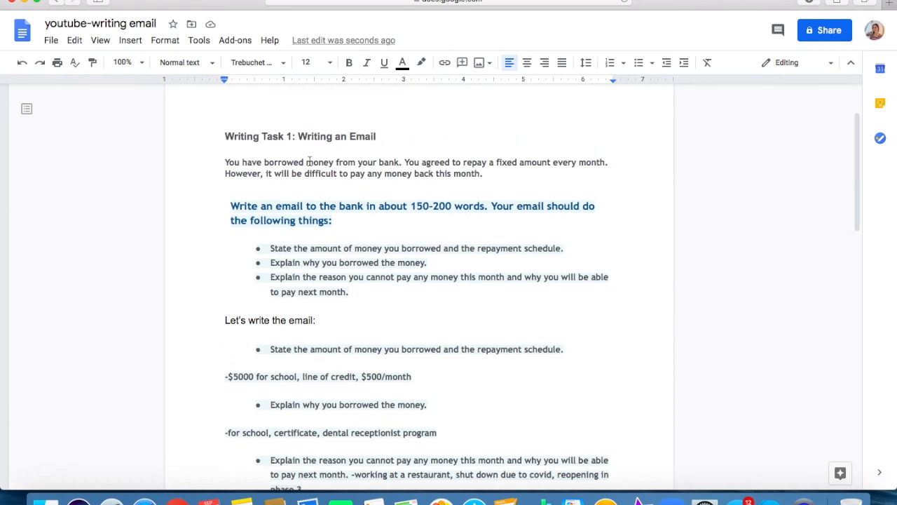
{"action": "scroll", "coordinate": [309, 161], "scroll_direction": "down", "scroll_amount": 10}
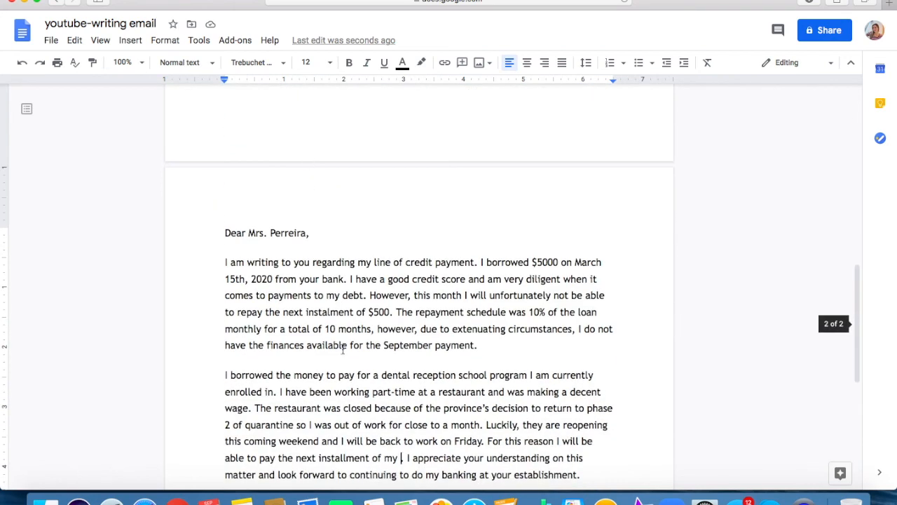
{"action": "type", "text": "loan "}
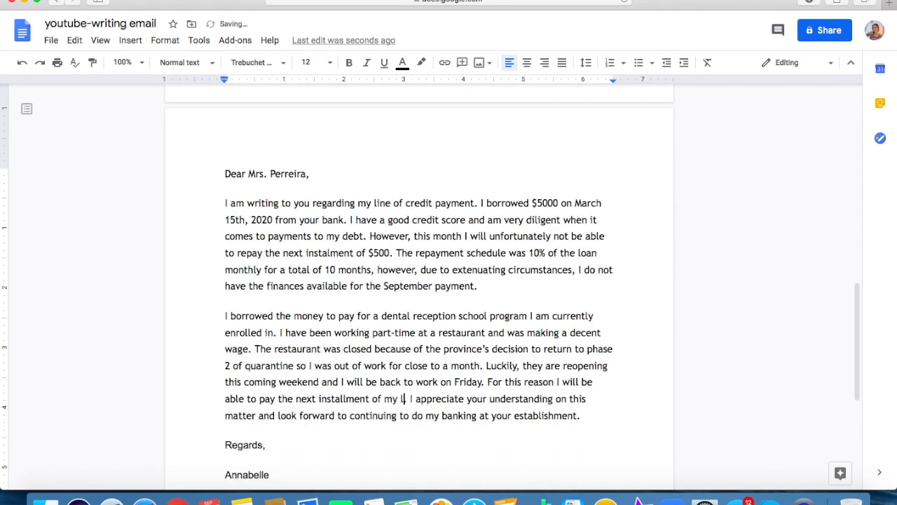
{"action": "type", "text": "repay"}
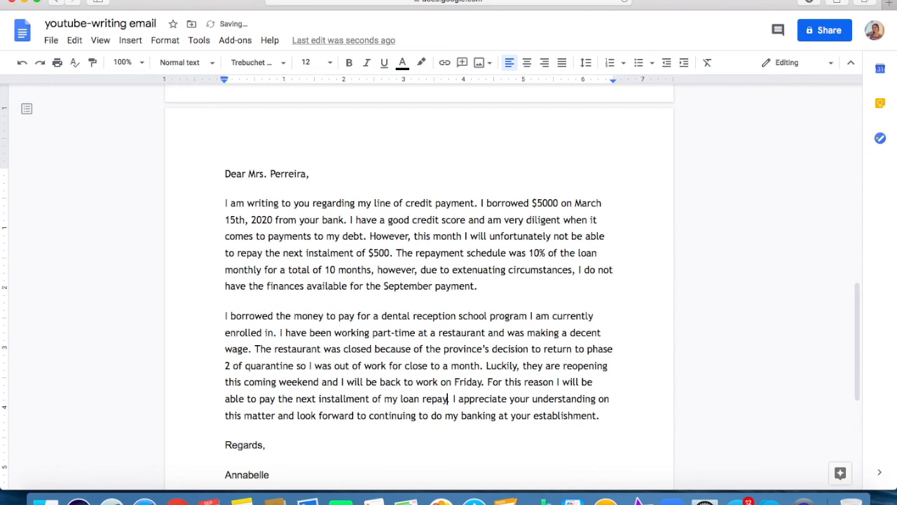
{"action": "type", "text": "ment"}
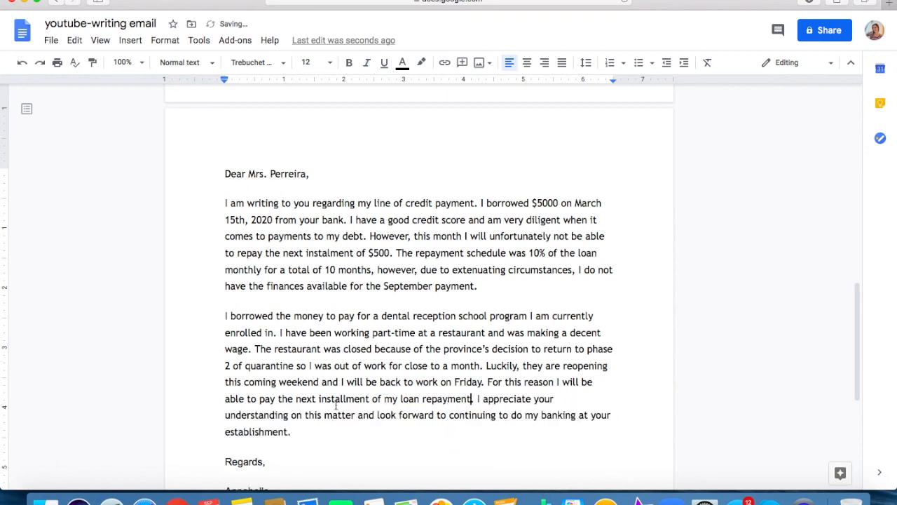
Check the word count of the whole email, from the salutation down to the signature.
{"action": "left_click", "coordinate": [335, 428]}
{"action": "scroll", "coordinate": [396, 418], "scroll_direction": "down", "scroll_amount": 1}
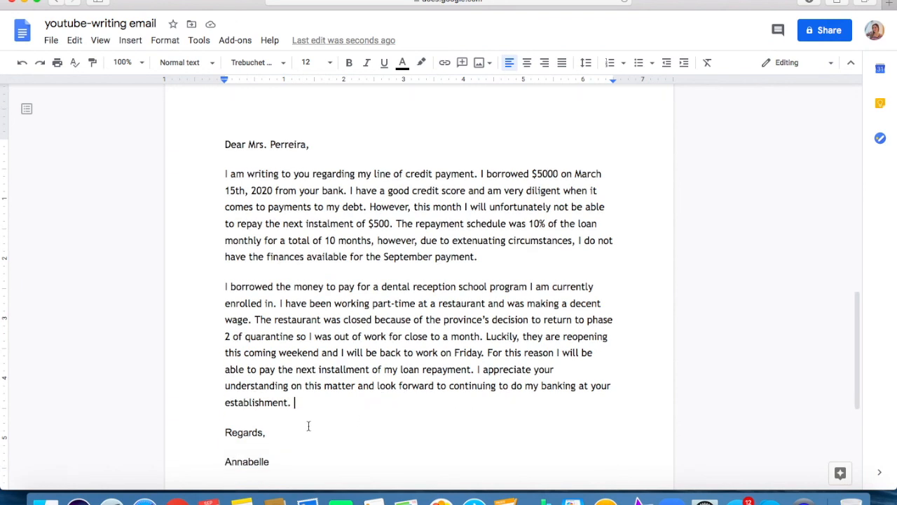
{"action": "scroll", "coordinate": [273, 439], "scroll_direction": "down", "scroll_amount": 1}
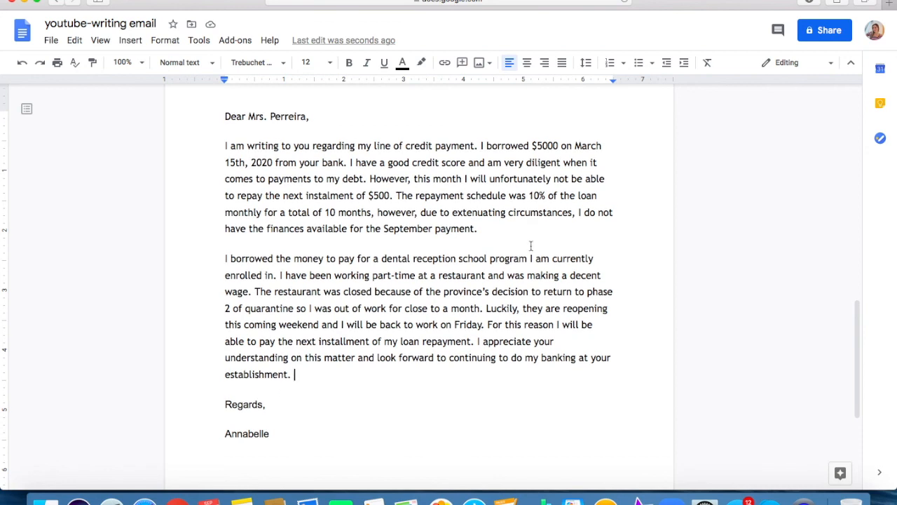
{"action": "scroll", "coordinate": [294, 377], "scroll_direction": "down", "scroll_amount": 1}
{"action": "scroll", "coordinate": [294, 377], "scroll_direction": "up", "scroll_amount": 1}
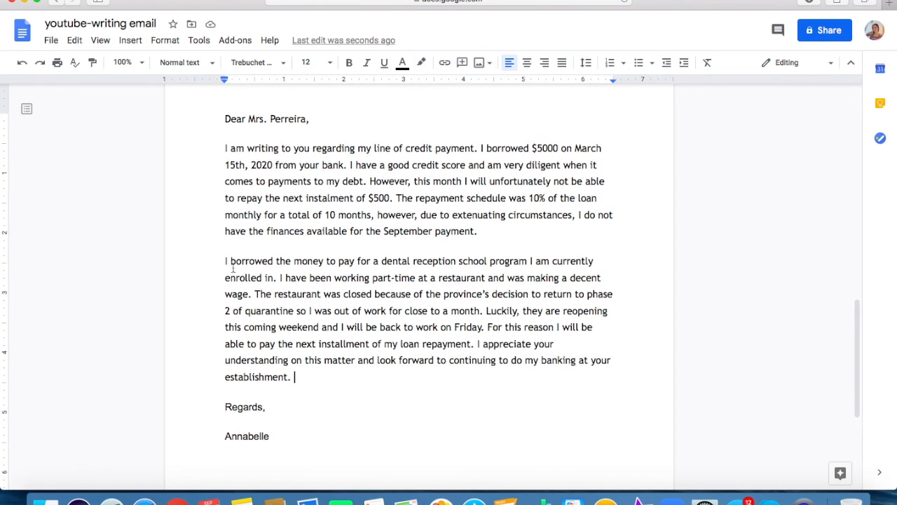
{"action": "left_click_drag", "start_coordinate": [276, 437], "coordinate": [202, 145]}
{"action": "left_click", "coordinate": [198, 40]}
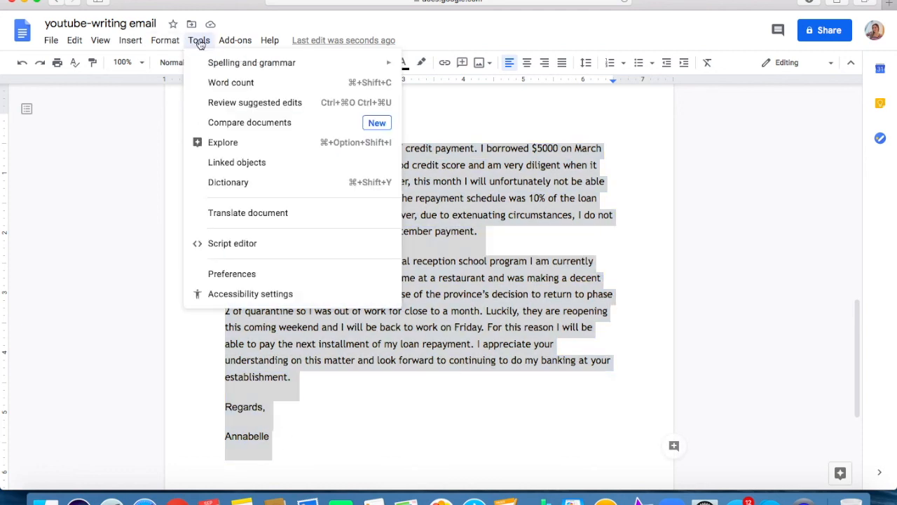
{"action": "left_click", "coordinate": [214, 82]}
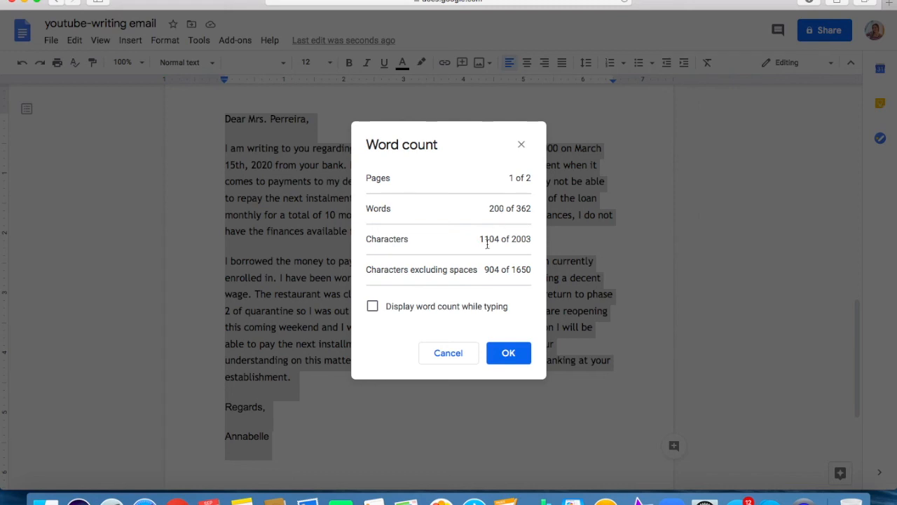
{"action": "left_click", "coordinate": [522, 145]}
{"action": "left_click", "coordinate": [480, 190]}
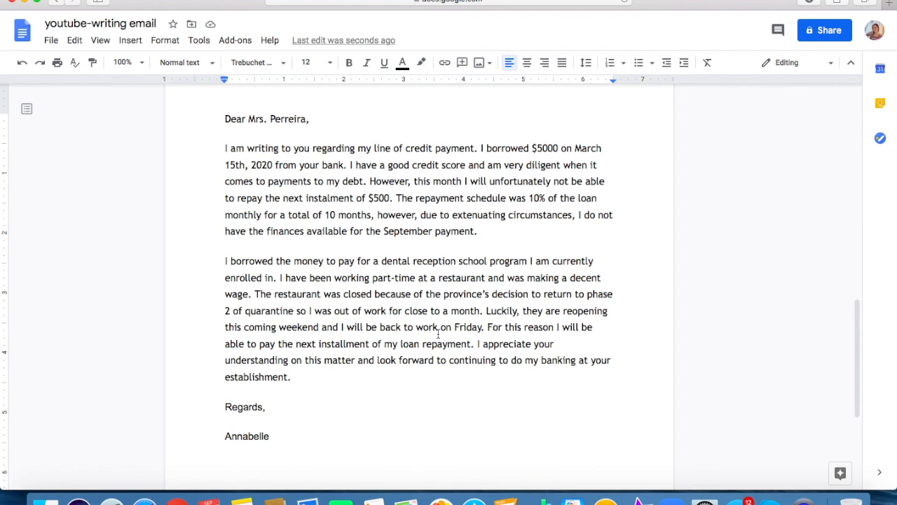
Try starting new paragraphs at "However, this month" and "Luckily", and rejoin both with their preceding text.
{"action": "scroll", "coordinate": [438, 333], "scroll_direction": "down", "scroll_amount": 1}
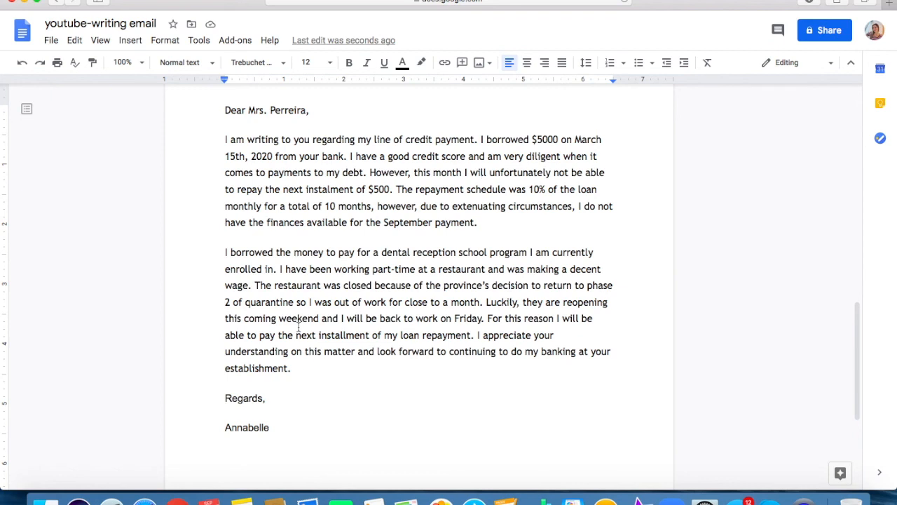
{"action": "left_click", "coordinate": [370, 173]}
{"action": "key", "text": "Return"}
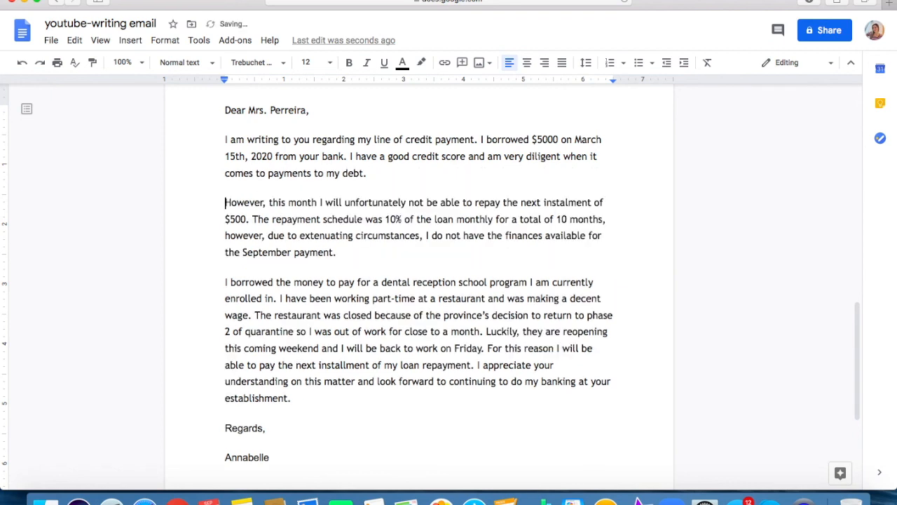
{"action": "left_click", "coordinate": [485, 335]}
{"action": "key", "text": "Return"}
{"action": "key", "text": "BackSpace"}
{"action": "left_click", "coordinate": [224, 202]}
{"action": "key", "text": "BackSpace"}
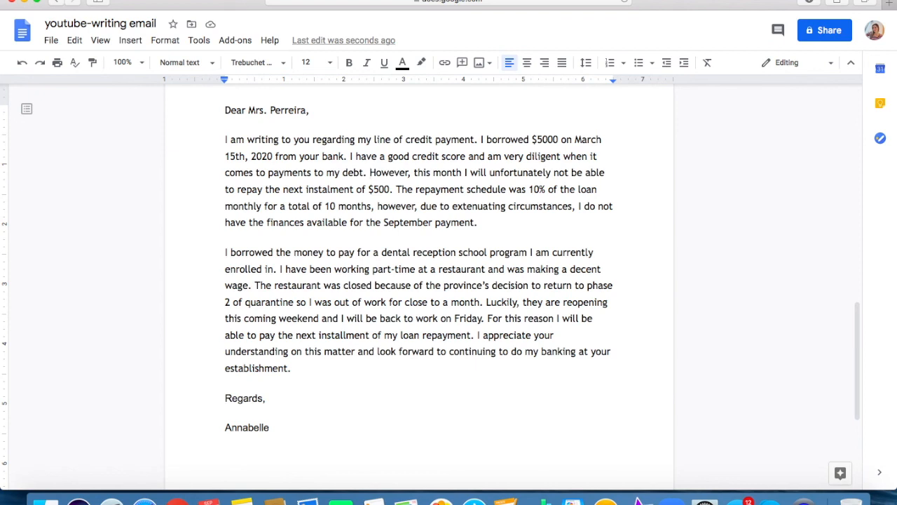
{"action": "scroll", "coordinate": [199, 191], "scroll_direction": "down", "scroll_amount": 1}
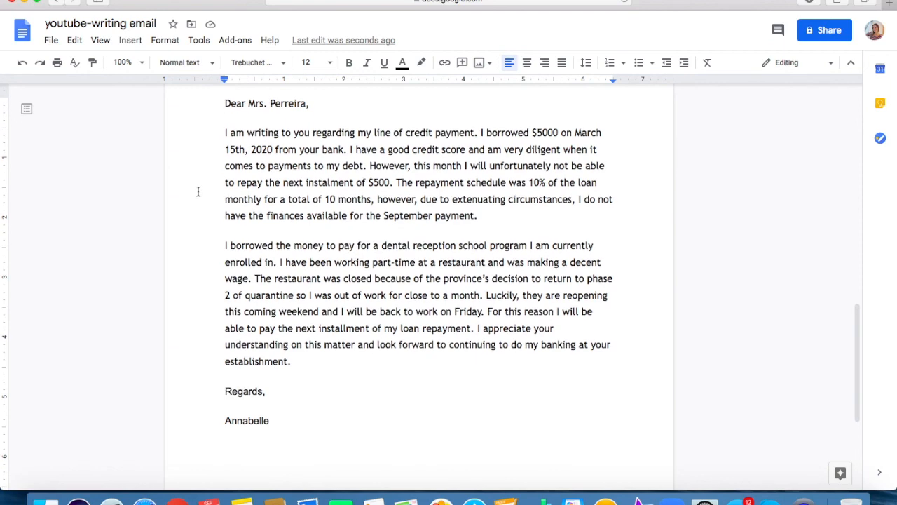